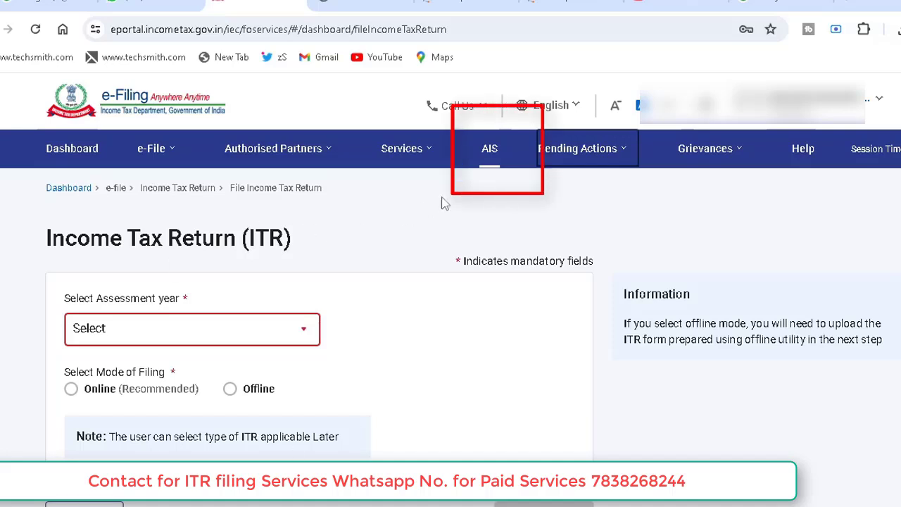
Open the Annual Information Statement portal for F.Y. 2023-24 and view the Taxpayer Information Summary (TIS)
click(496, 160)
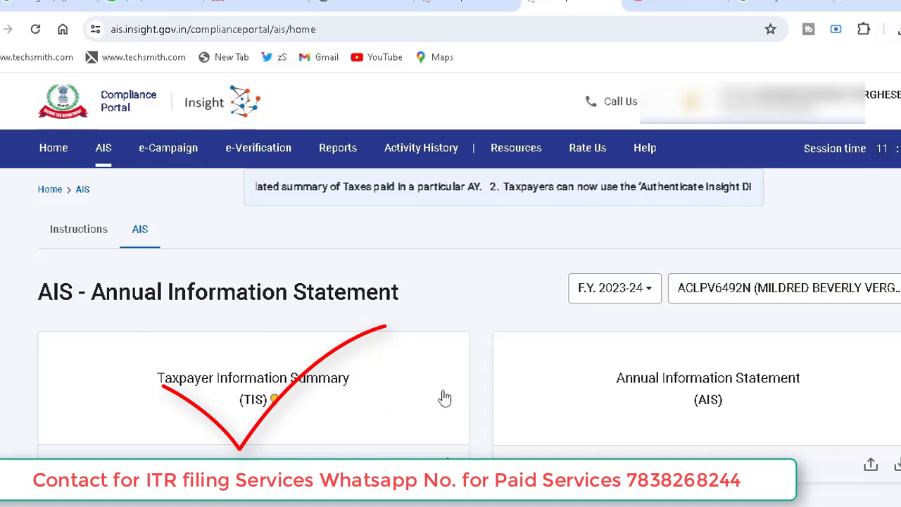
click(357, 412)
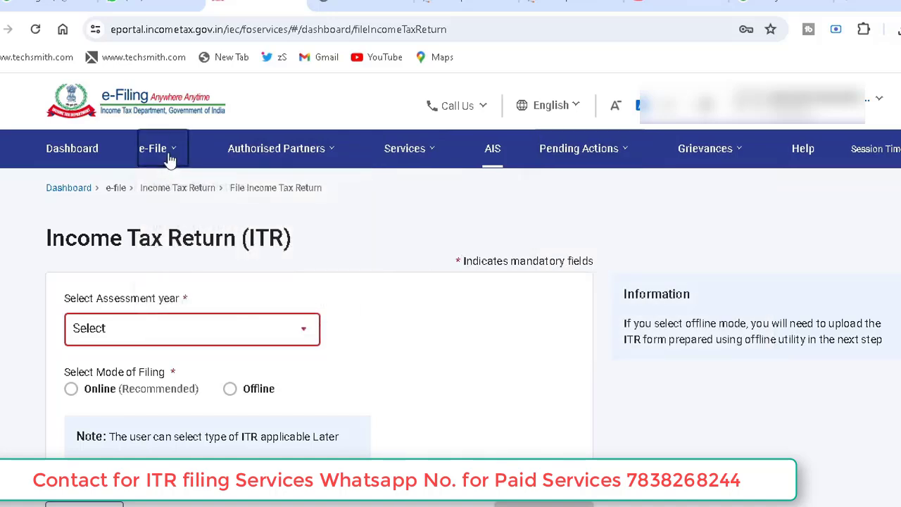
Start filing an income tax return for assessment year 2024-25 in Online mode
mouse_move(169, 158)
mouse_move(228, 195)
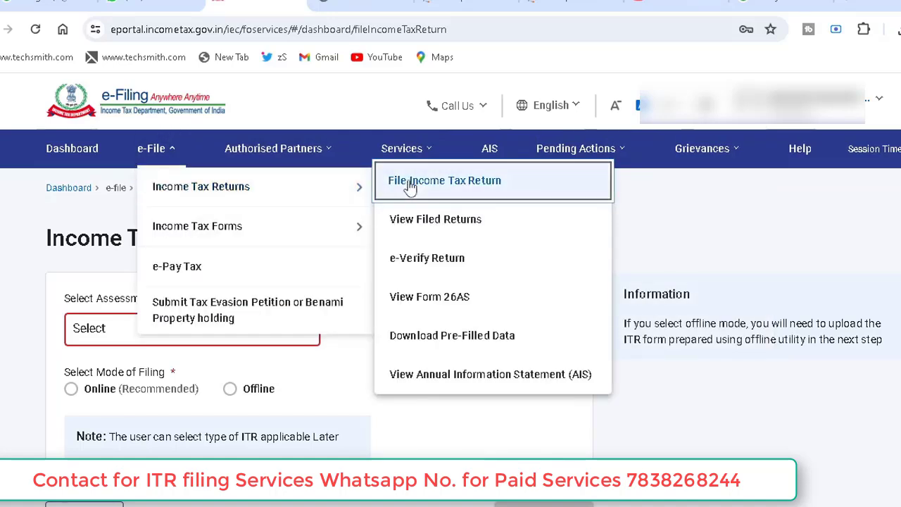
click(441, 184)
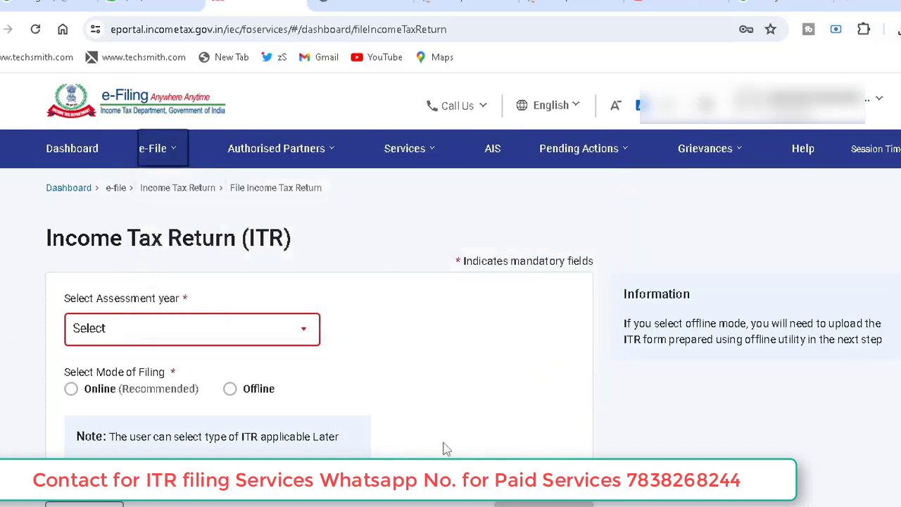
click(189, 341)
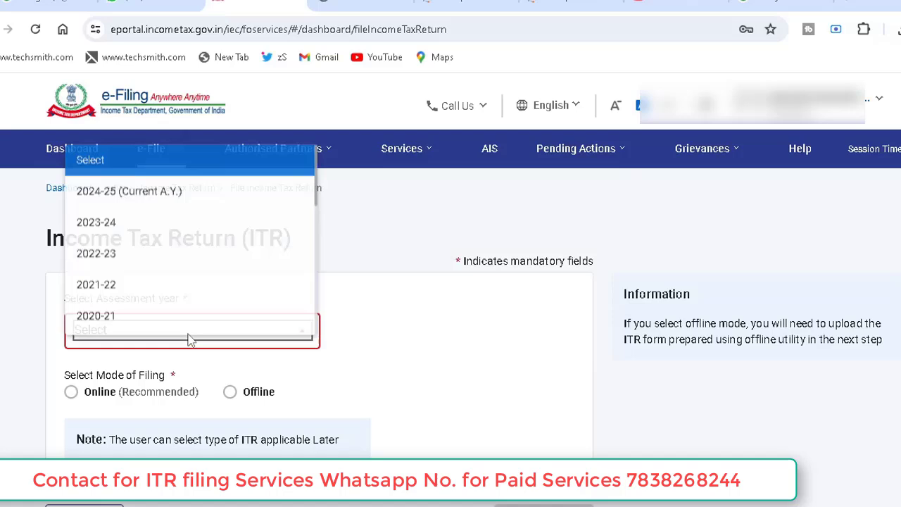
click(124, 197)
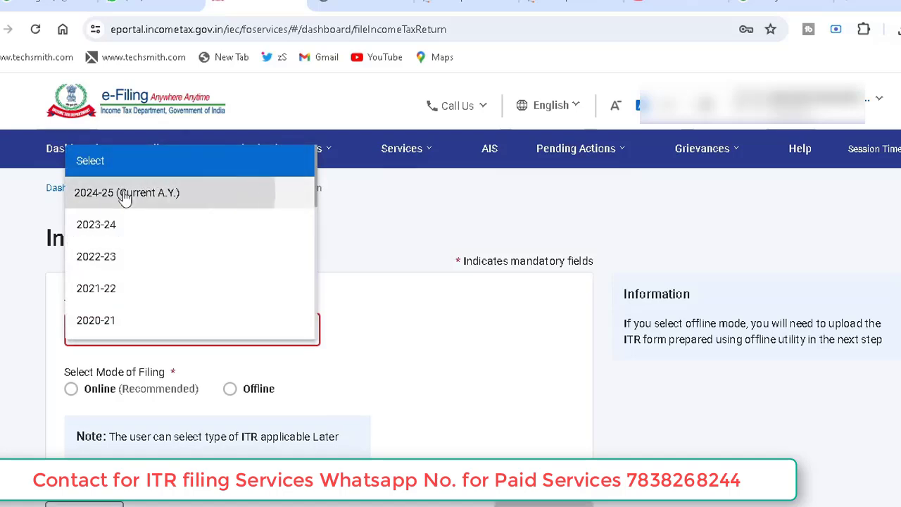
click(71, 392)
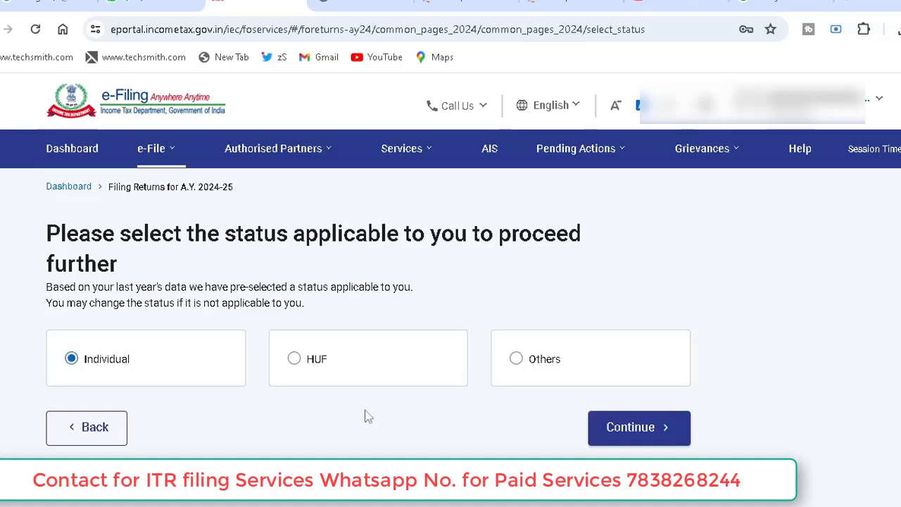
Proceed with the Individual status, choose the ITR-2 form and get the return started
click(636, 436)
click(443, 380)
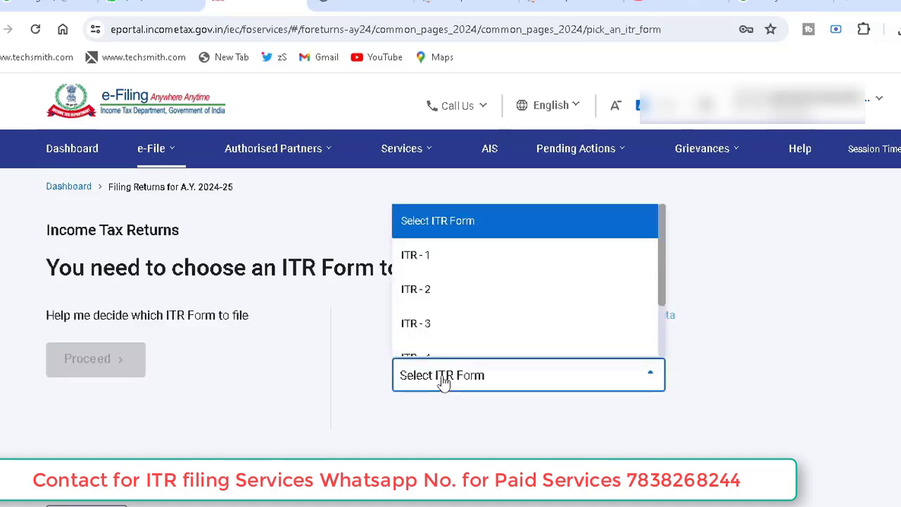
click(419, 297)
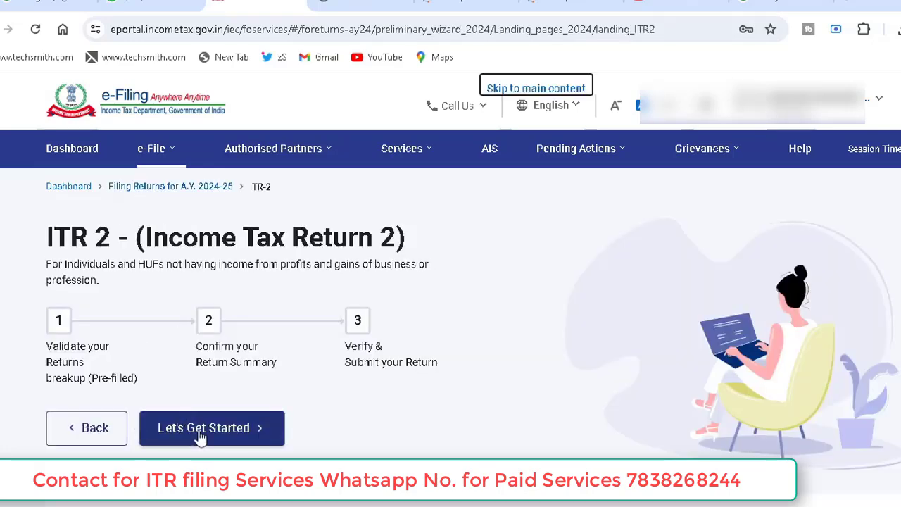
click(200, 430)
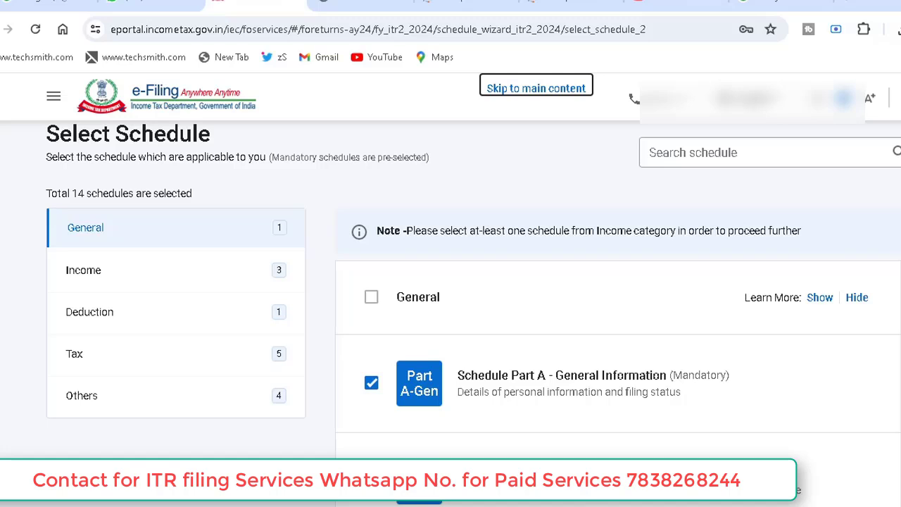
Deselect Schedule Salary in the Income category and check the remaining income schedules, keeping Schedule Other Sources selected
click(101, 274)
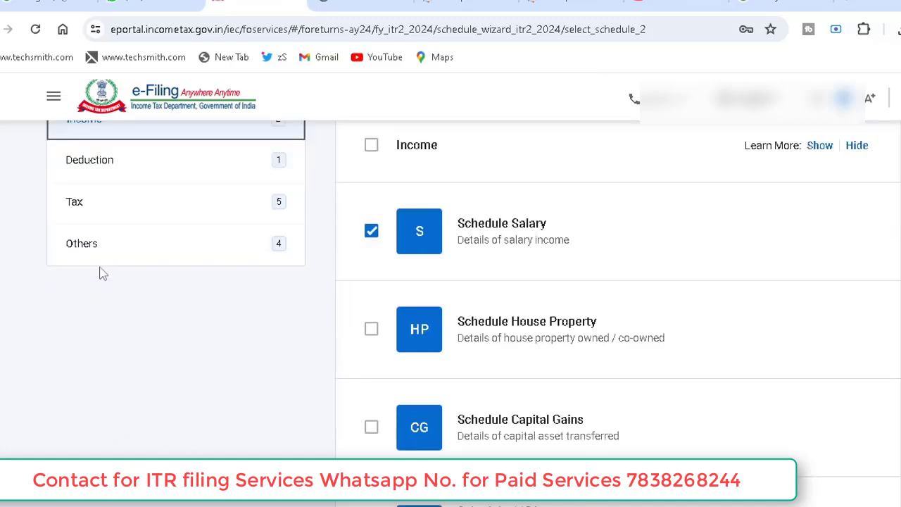
click(372, 237)
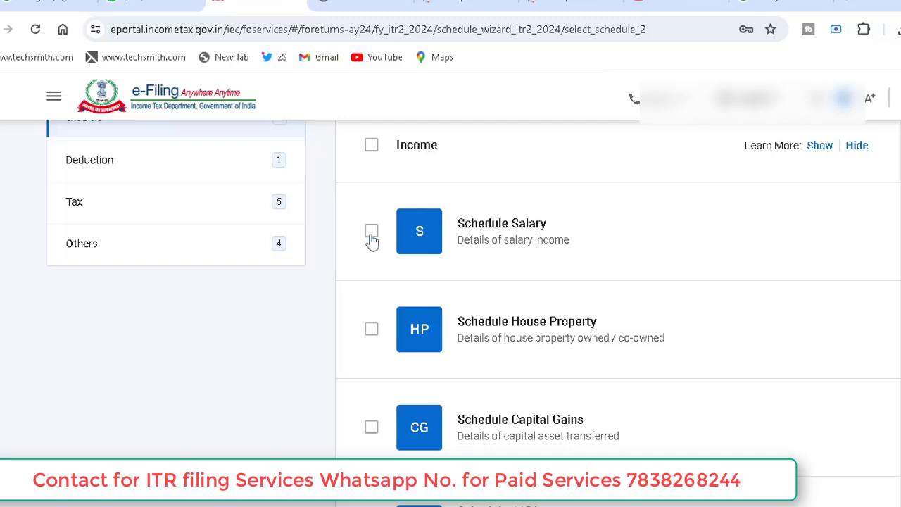
scroll(599, 317, down, 1)
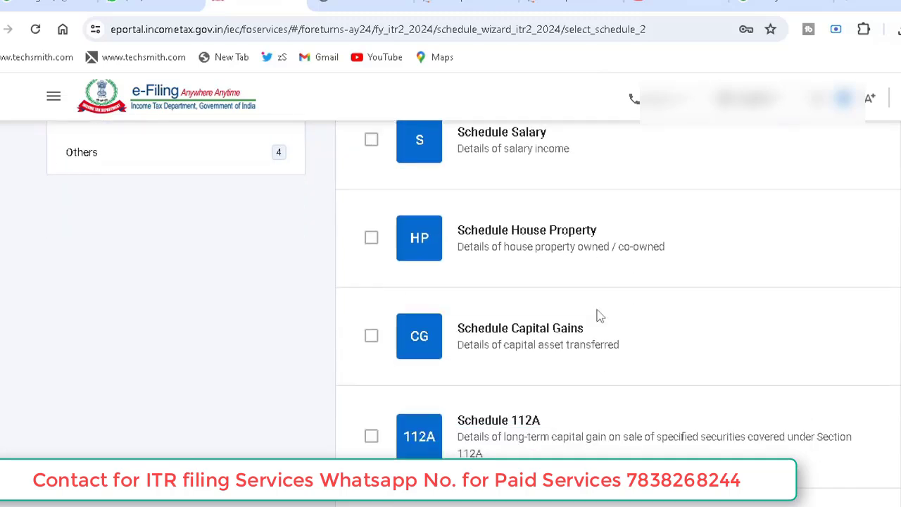
scroll(599, 316, down, 5)
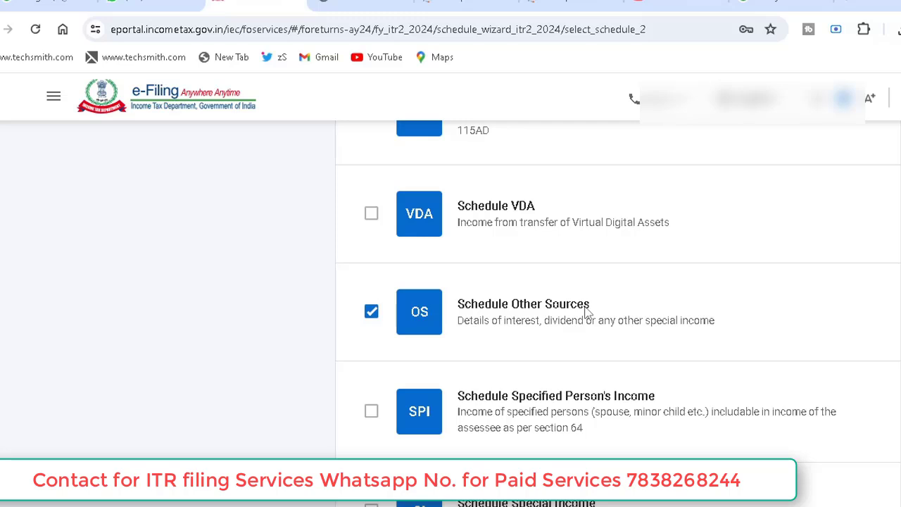
scroll(584, 315, down, 2)
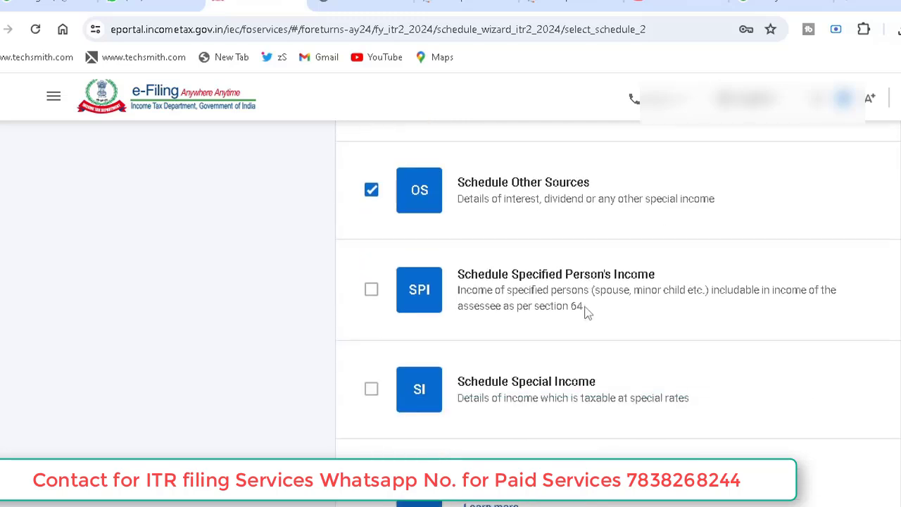
scroll(588, 314, down, 1)
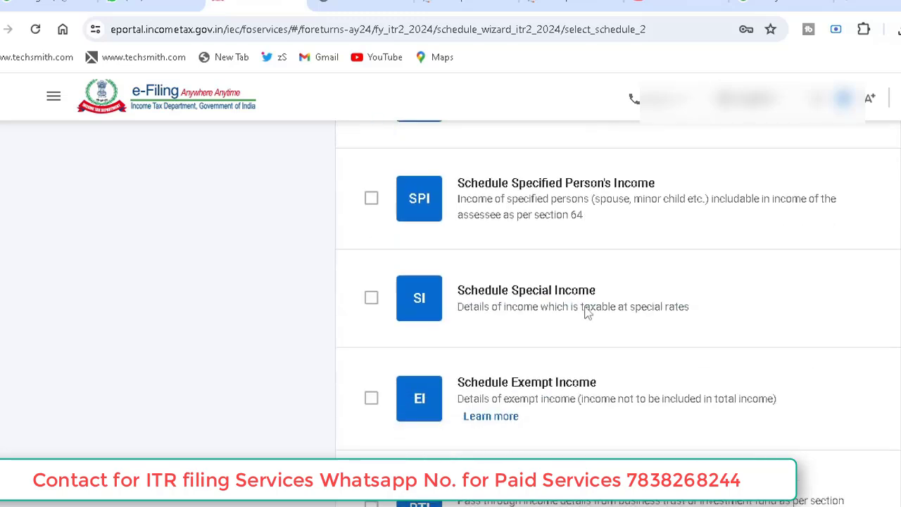
scroll(523, 398, up, 1)
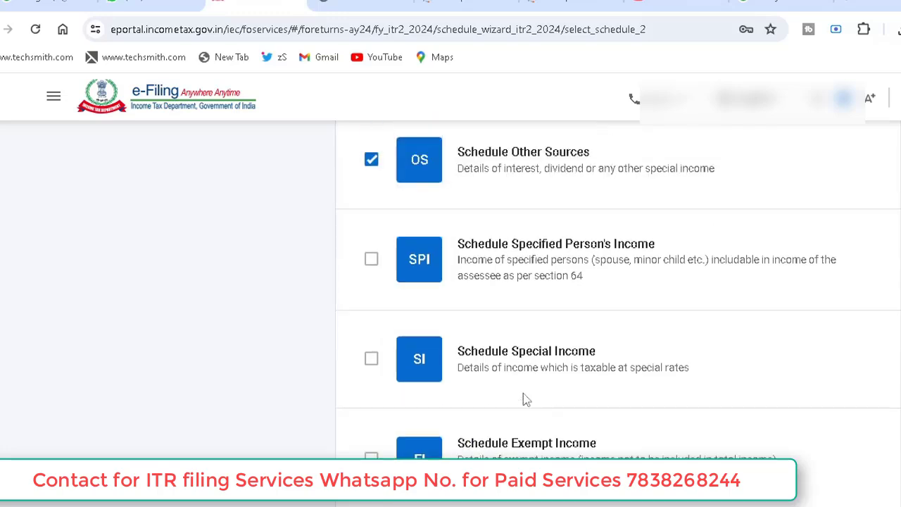
scroll(523, 394, up, 9)
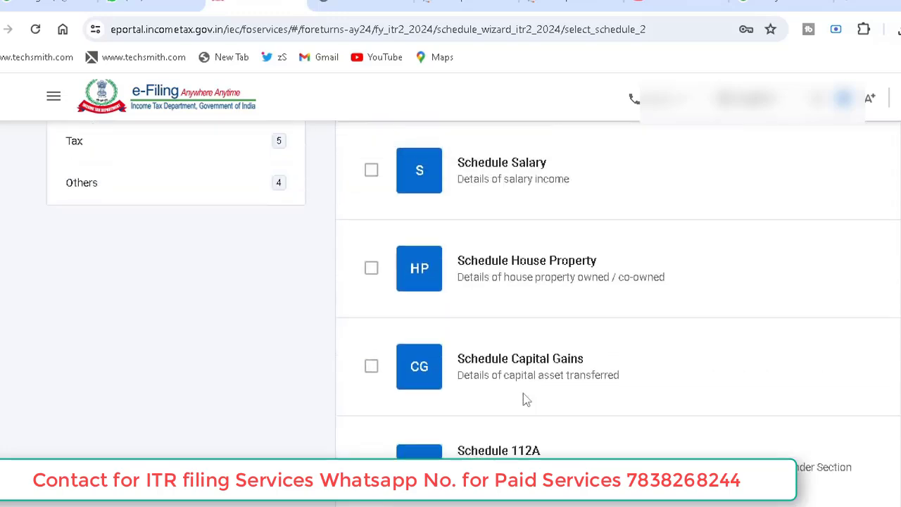
scroll(526, 399, up, 3)
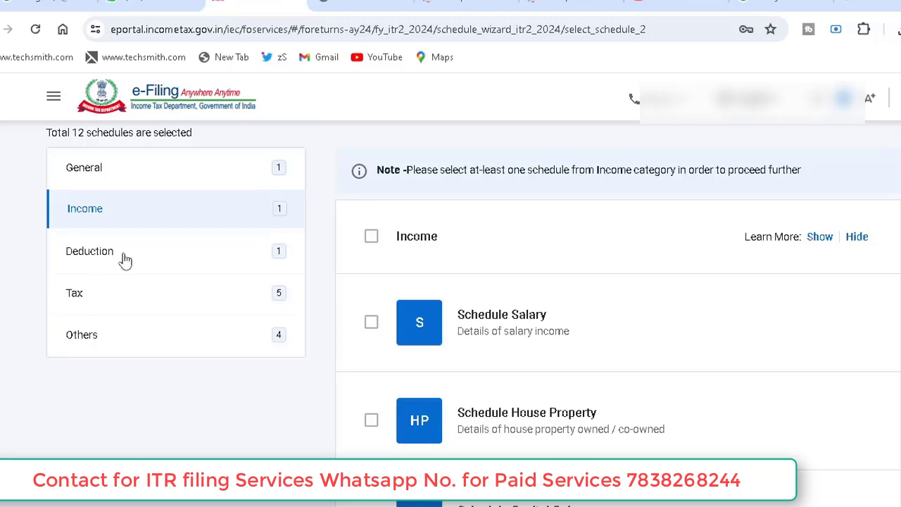
Deselect Schedule Deductions under Chapter VI-A in the Deduction category
click(125, 257)
scroll(539, 232, down, 1)
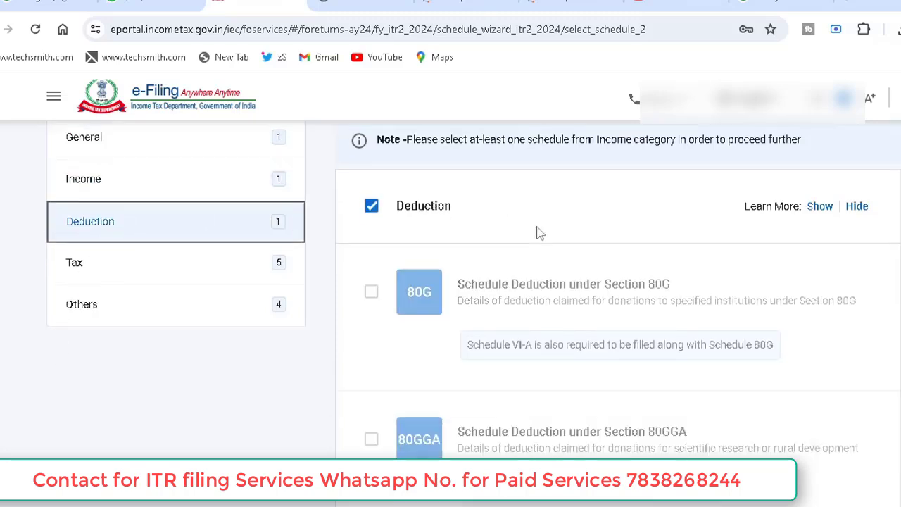
scroll(536, 233, down, 1)
scroll(536, 225, down, 3)
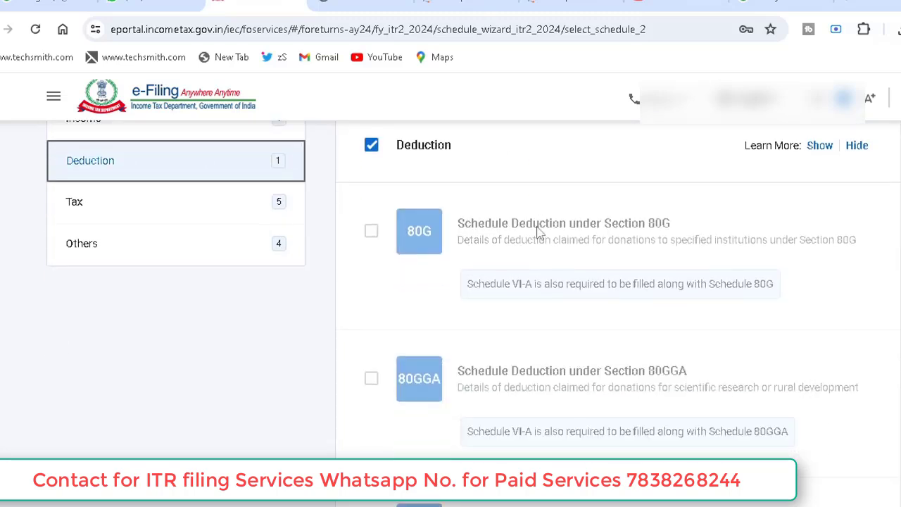
scroll(536, 225, down, 5)
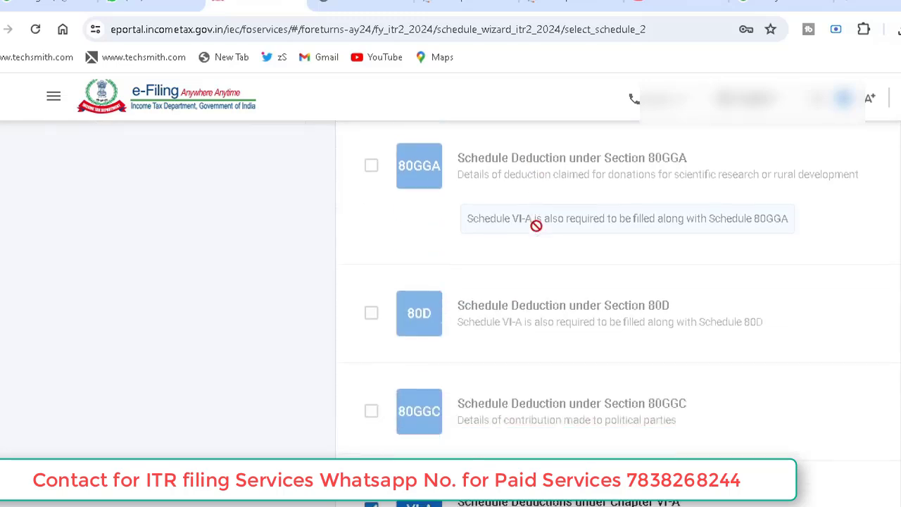
scroll(536, 225, down, 4)
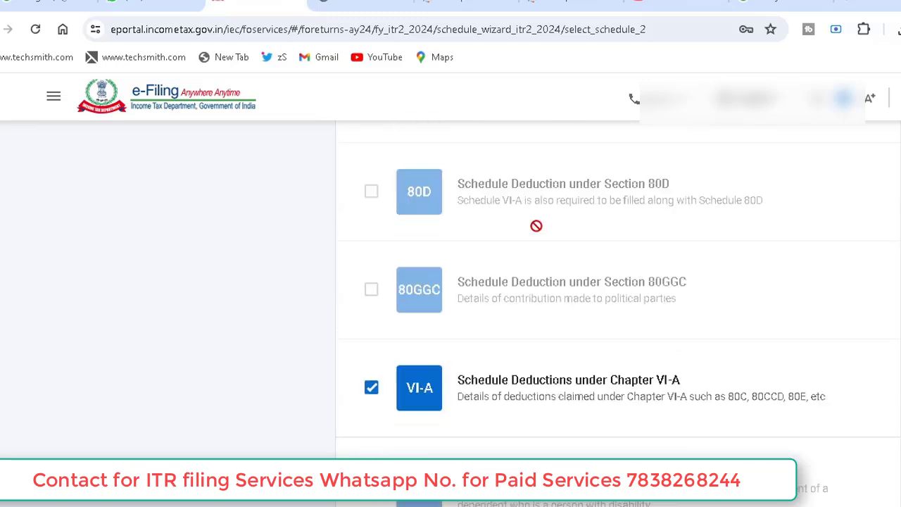
scroll(536, 225, down, 1)
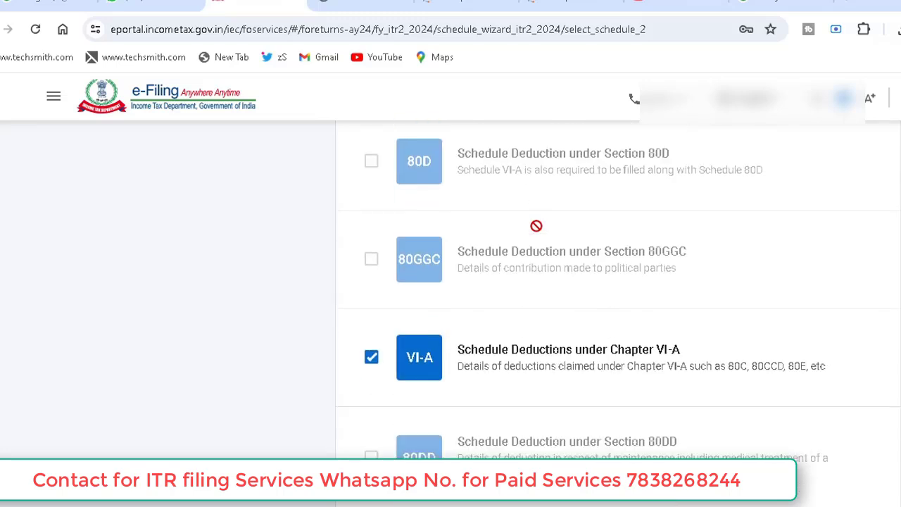
click(371, 361)
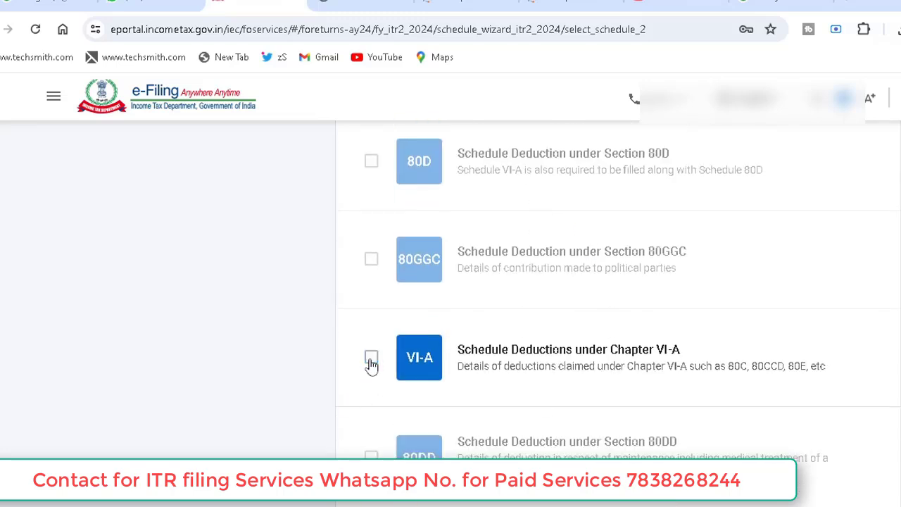
Review the preselected schedules in the Tax category, including tax payments, TDS and TCS
scroll(796, 388, up, 12)
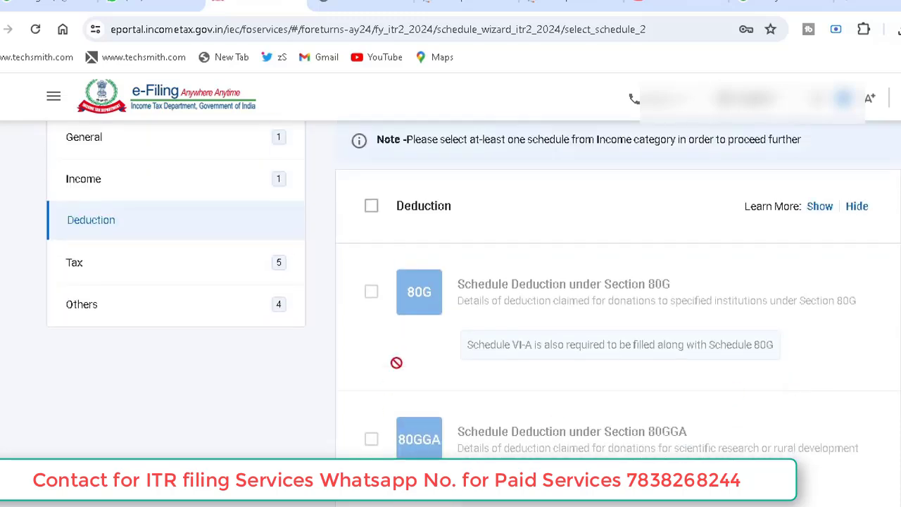
click(161, 263)
scroll(717, 298, down, 5)
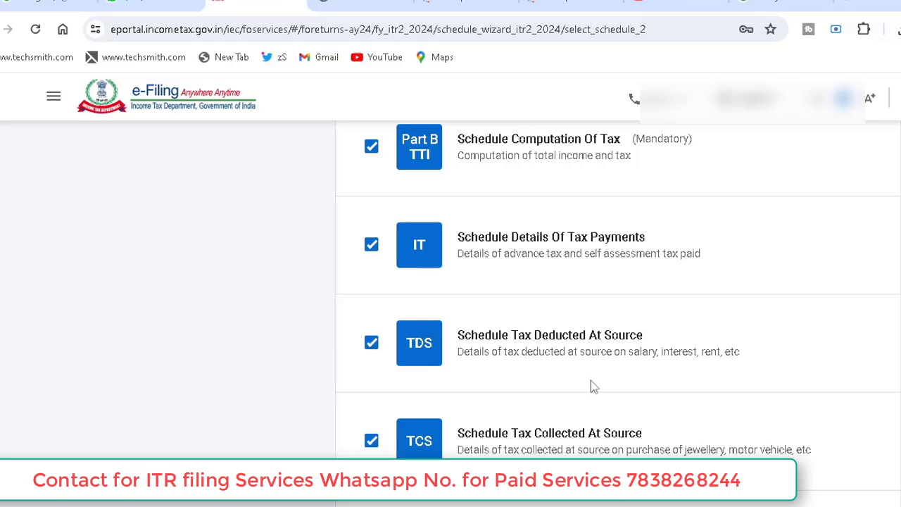
scroll(594, 386, down, 3)
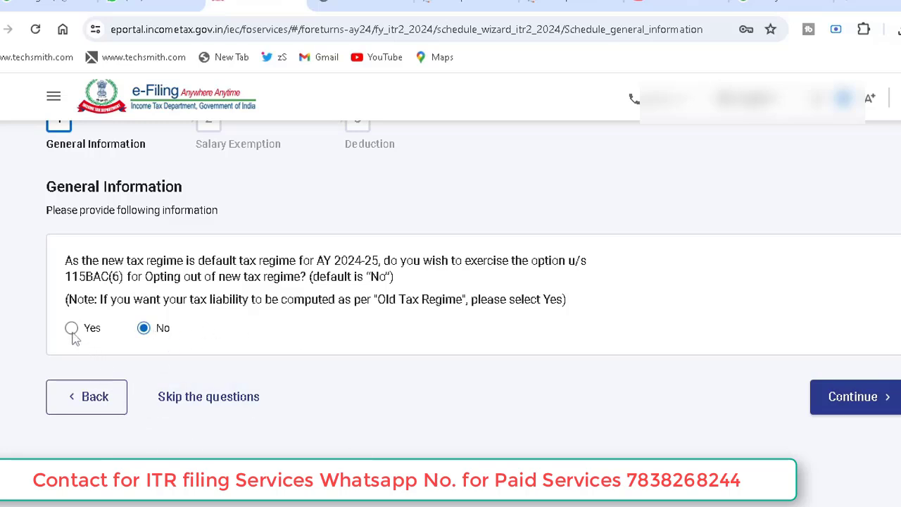
Keep No for opting out of the new tax regime and continue past the salary exemption and deduction questions to the schedules summary
click(831, 410)
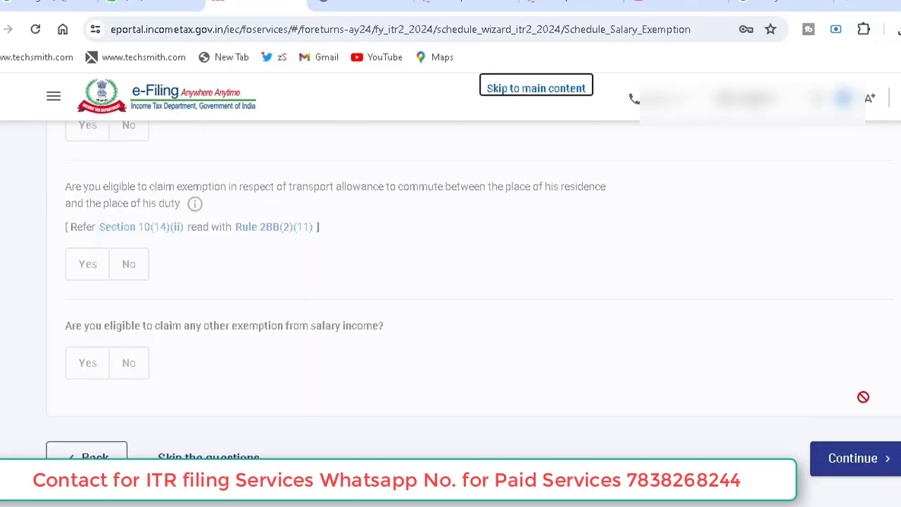
click(853, 461)
click(854, 463)
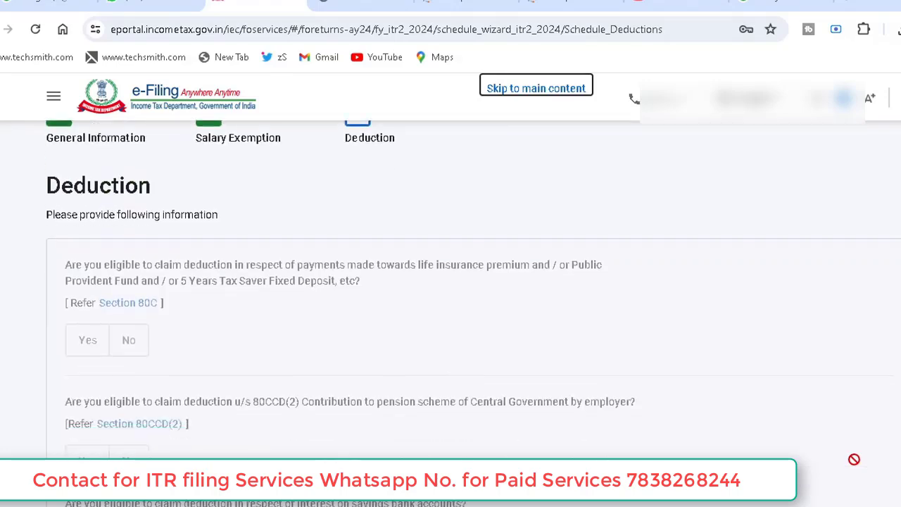
scroll(854, 459, down, 5)
scroll(855, 461, down, 2)
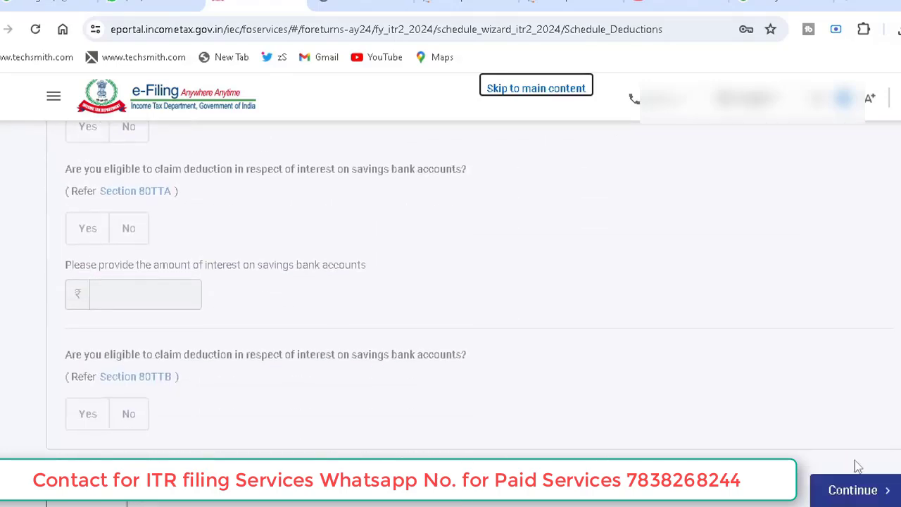
click(863, 498)
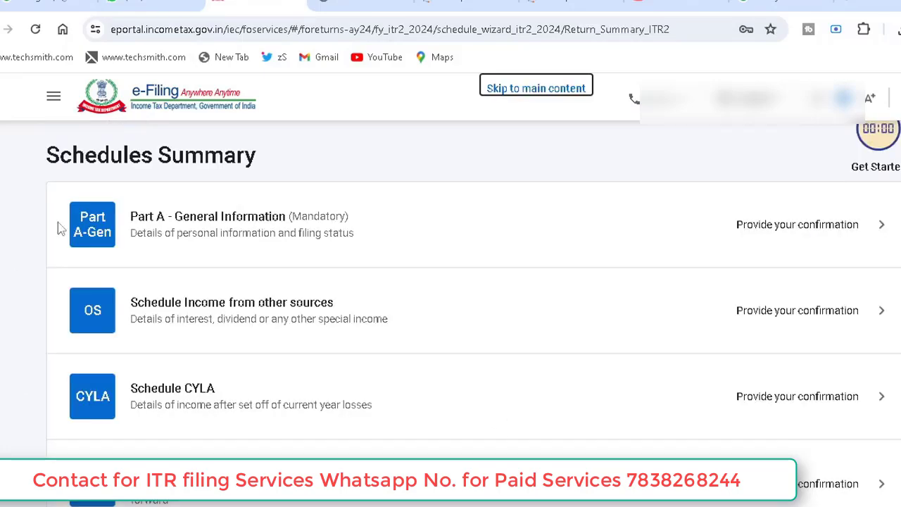
Open Part A - General Information and examine the filing section and new tax regime choice under Filing Status
click(305, 187)
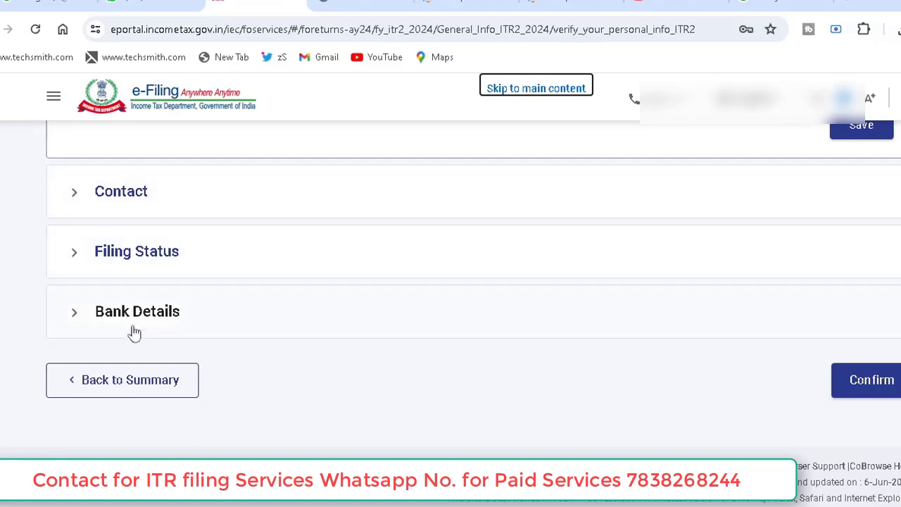
click(331, 270)
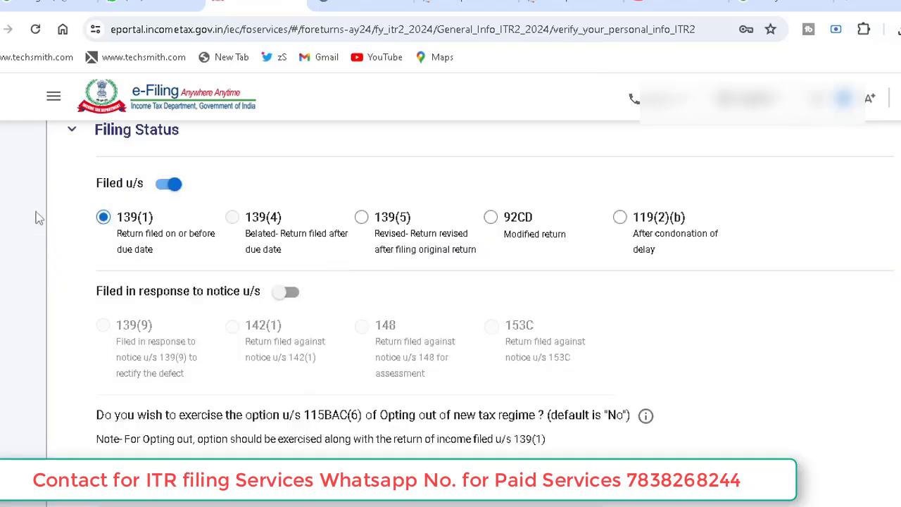
scroll(210, 246, down, 3)
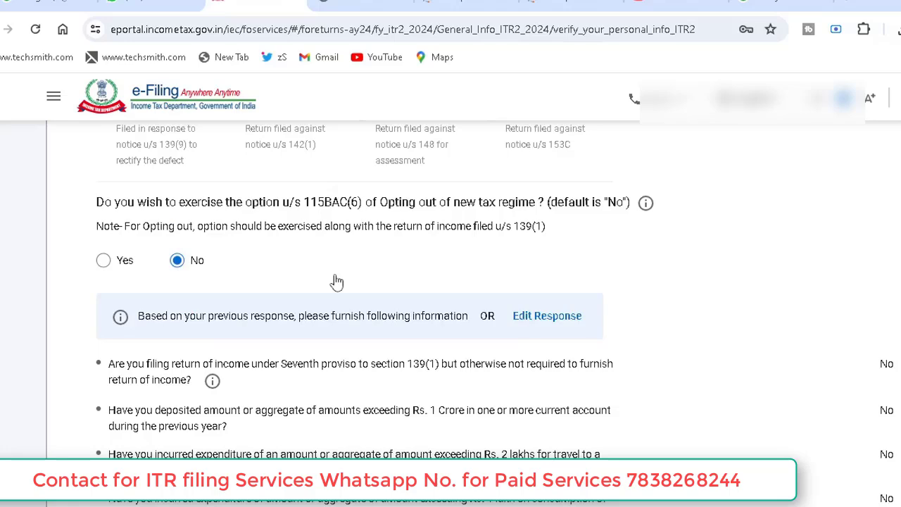
Set the residential status to Non Resident with the condition "You were a non-resident during the previous year"
scroll(336, 281, down, 5)
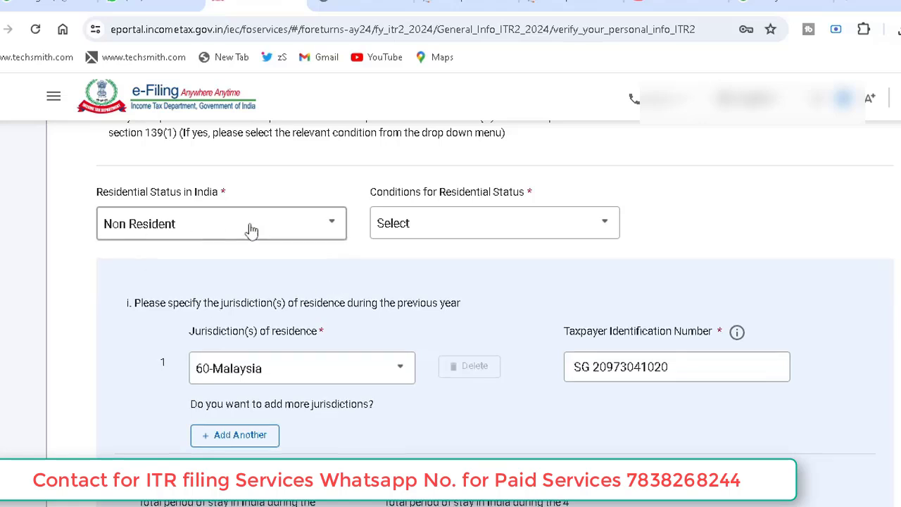
click(309, 223)
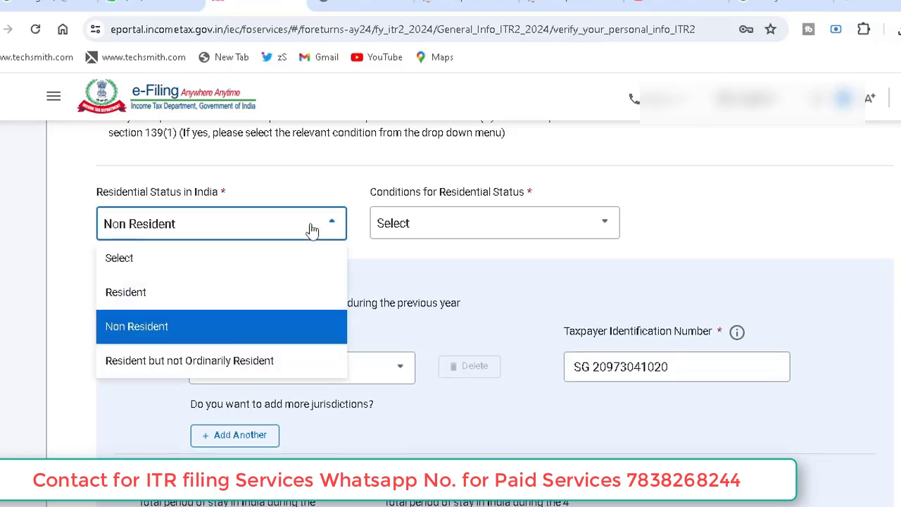
click(167, 327)
click(474, 232)
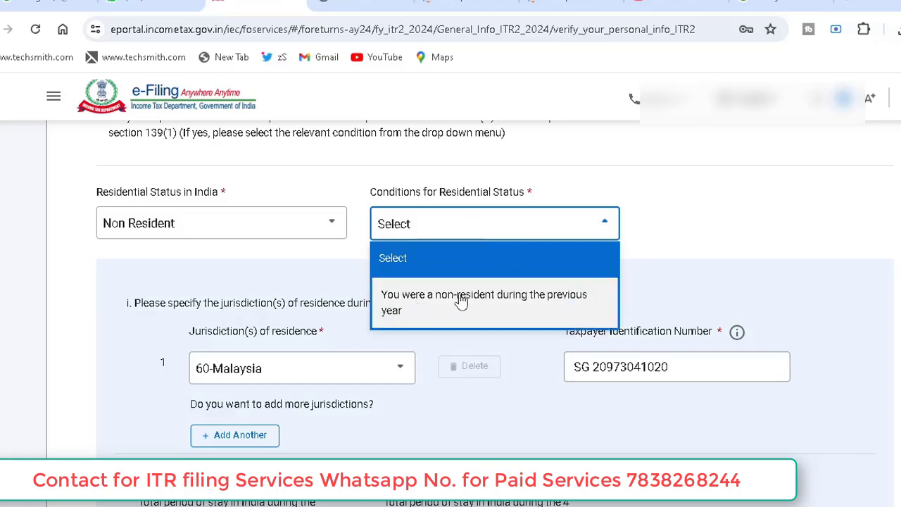
click(492, 308)
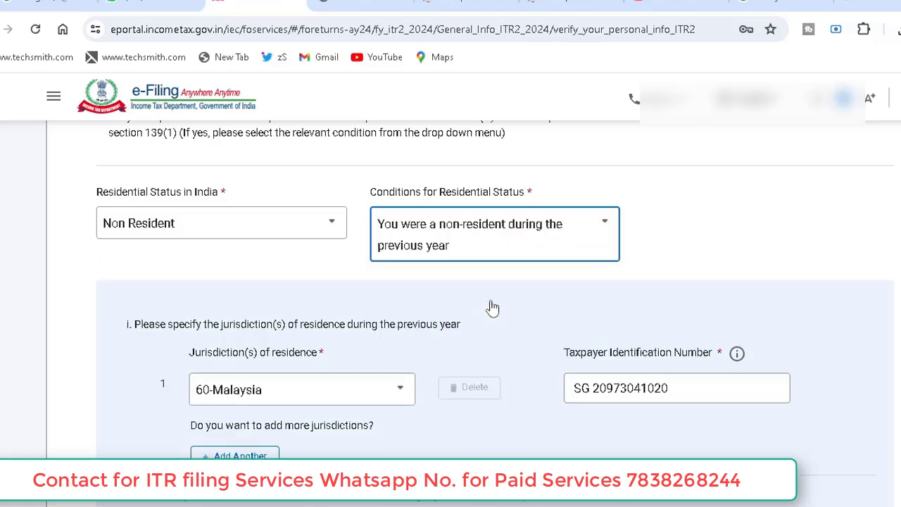
Review the jurisdiction of residence, period of stay in India and remaining declarations, and save the Filing Status section
scroll(552, 304, down, 2)
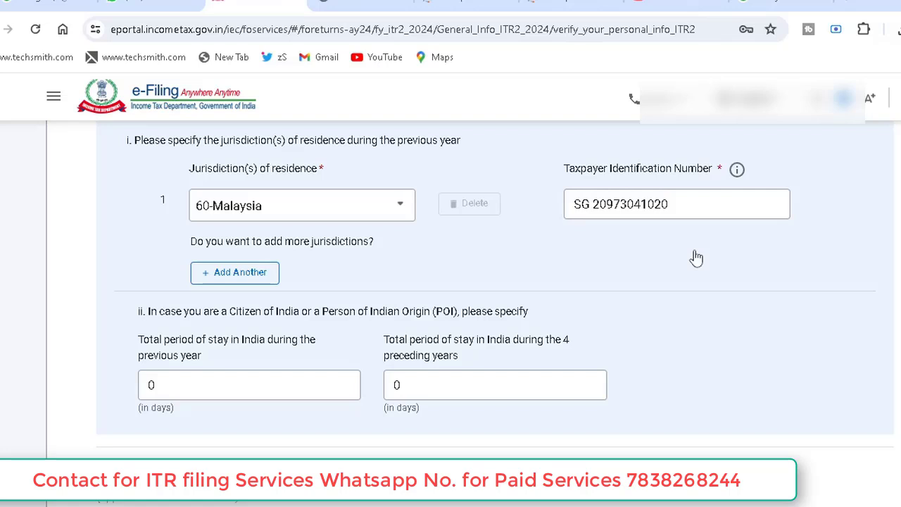
click(657, 204)
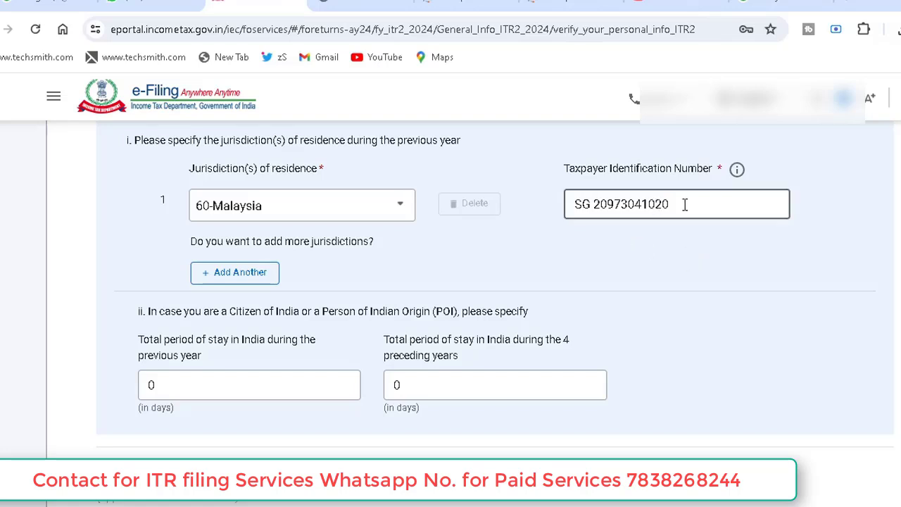
scroll(517, 245, down, 2)
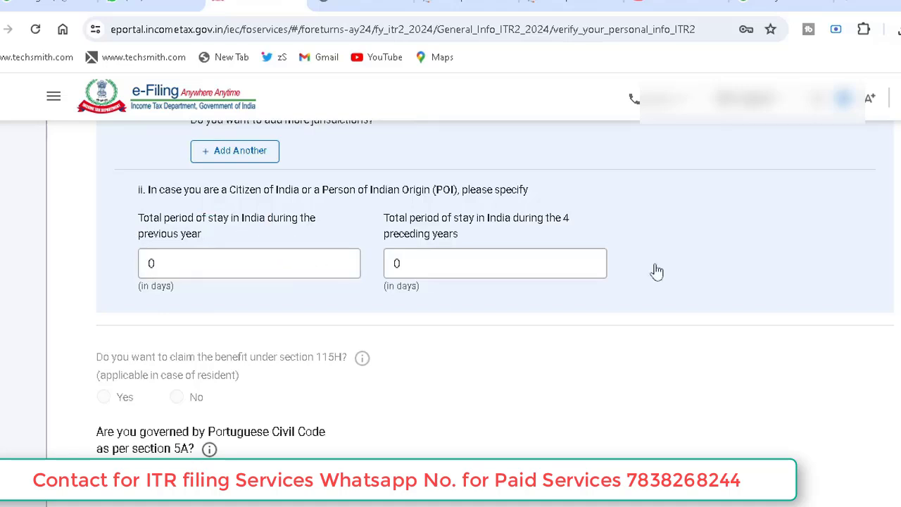
scroll(655, 271, down, 3)
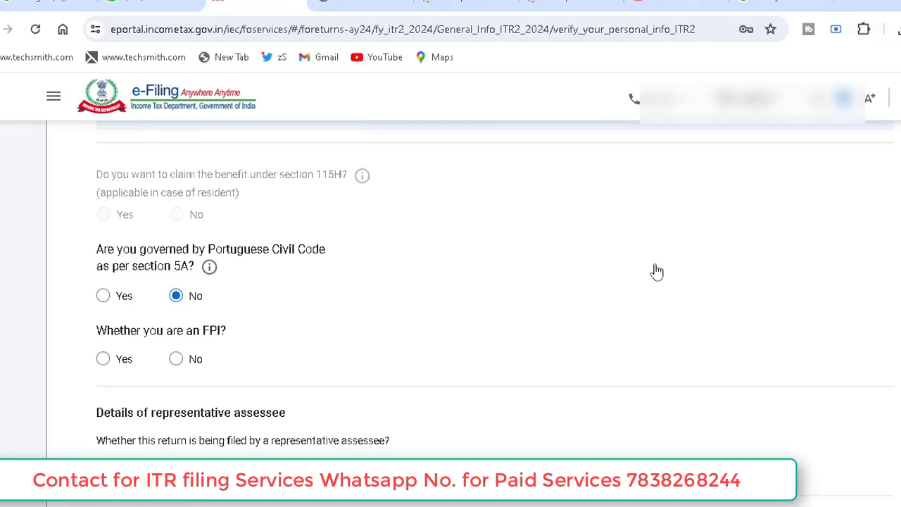
scroll(656, 271, down, 1)
scroll(656, 271, down, 5)
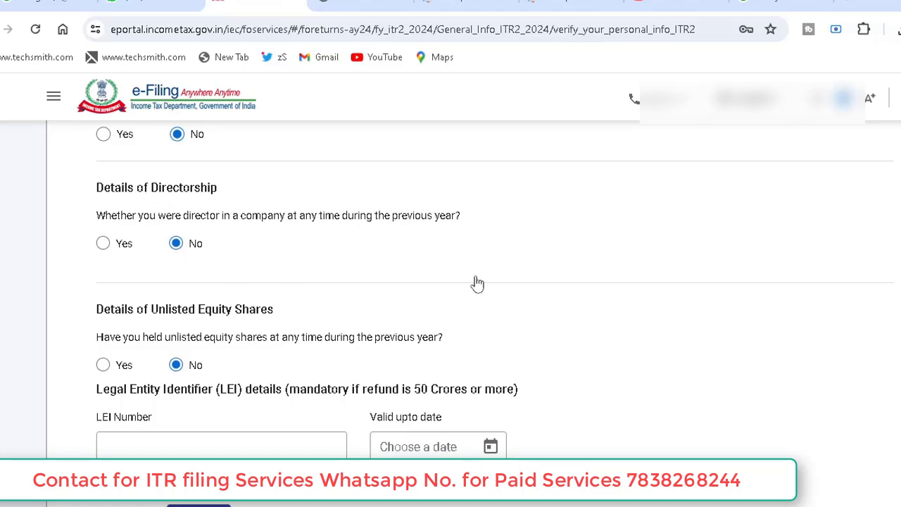
scroll(477, 283, down, 3)
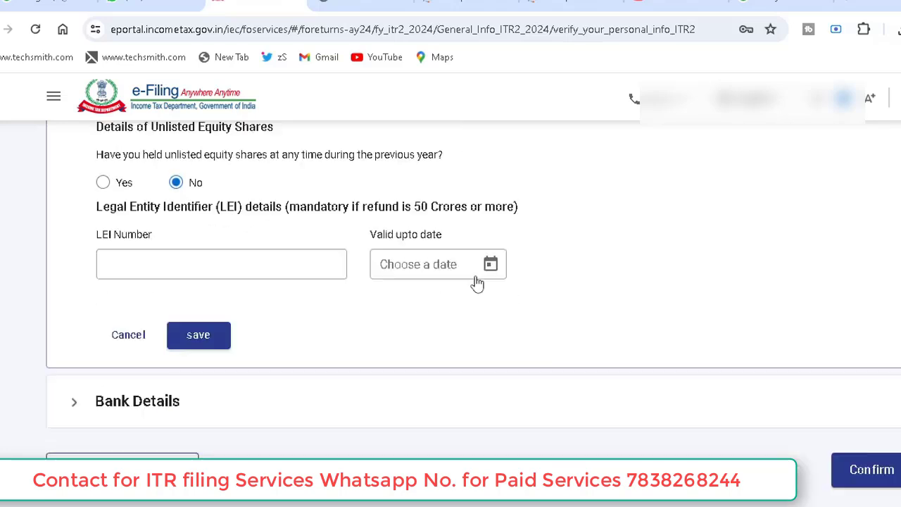
click(204, 340)
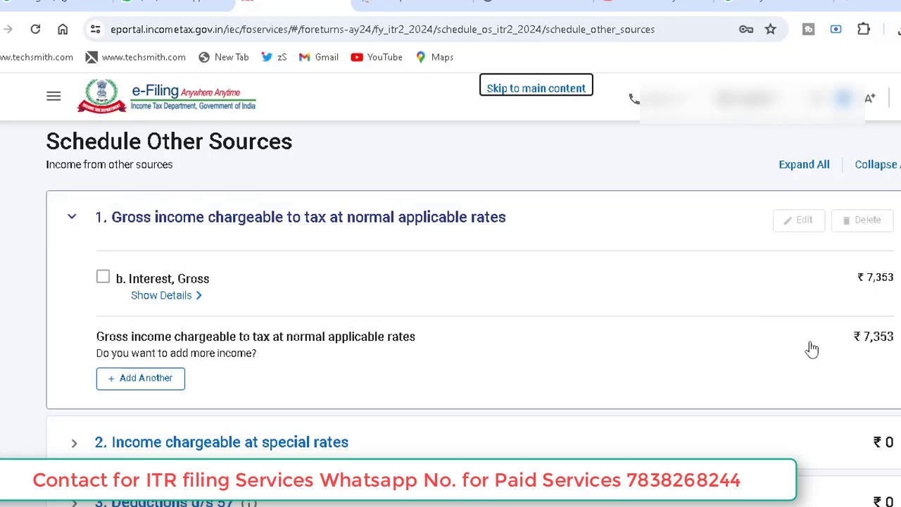
Edit Interest, Gross in Schedule Other Sources to add the bank interest income, save the entry and confirm the schedule
click(103, 278)
click(102, 278)
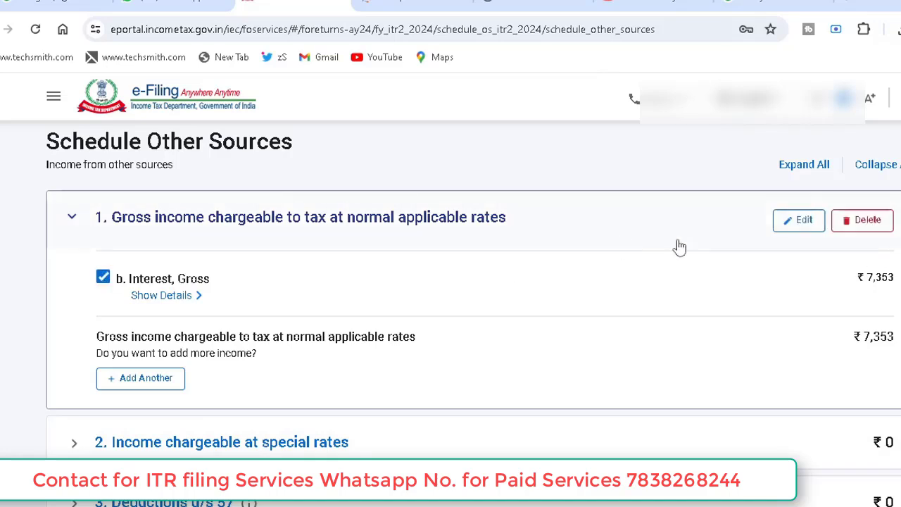
click(809, 227)
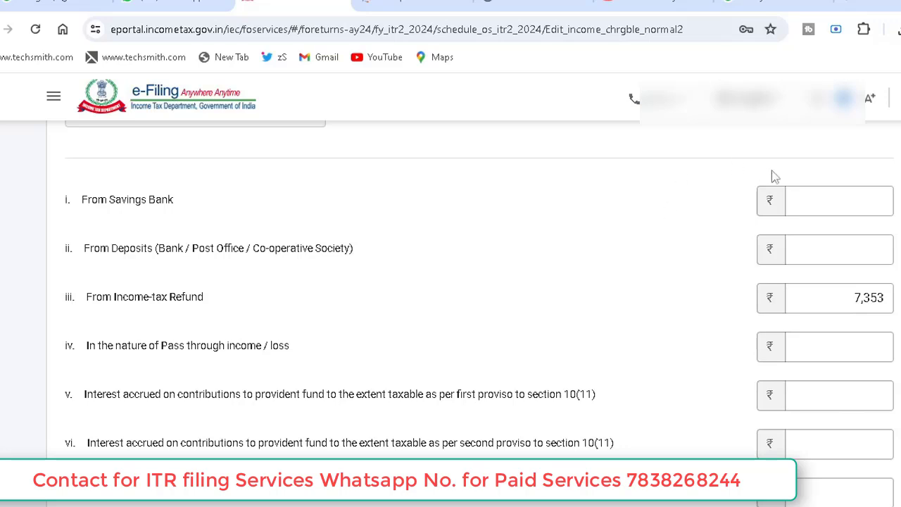
click(814, 202)
click(814, 202)
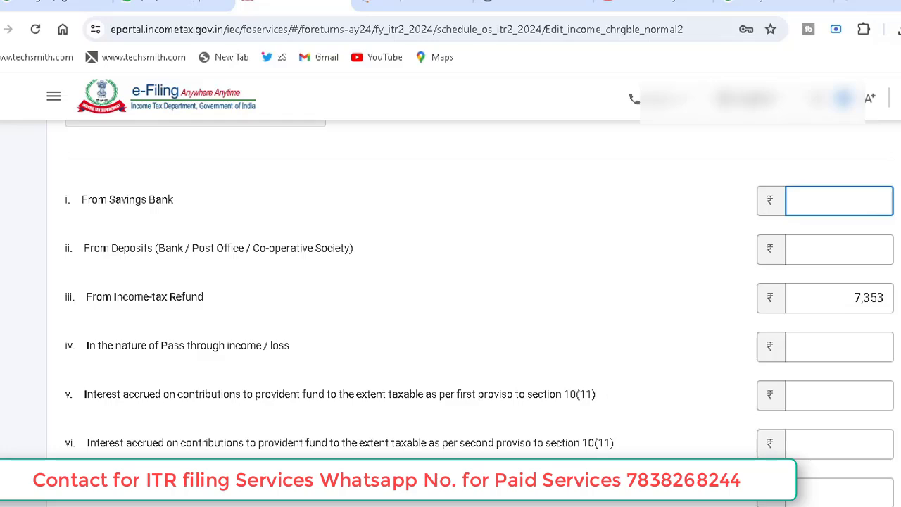
scroll(697, 233, down, 5)
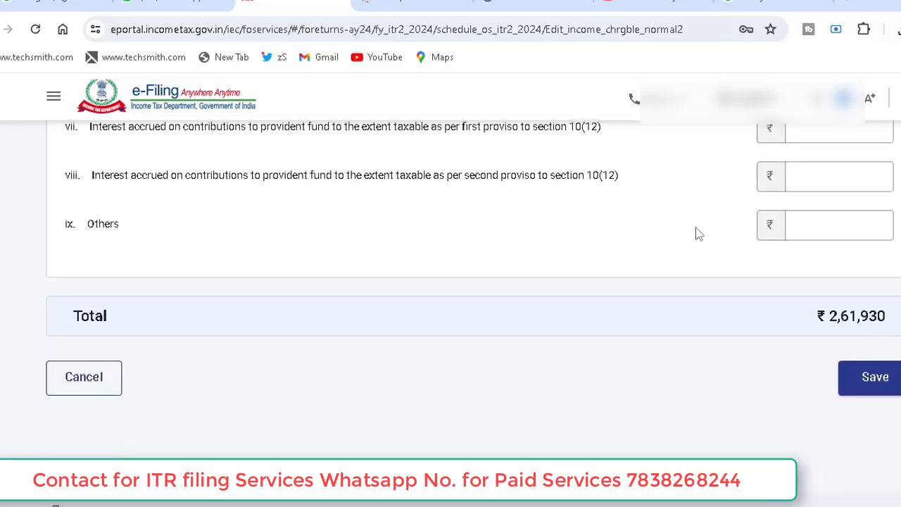
click(873, 388)
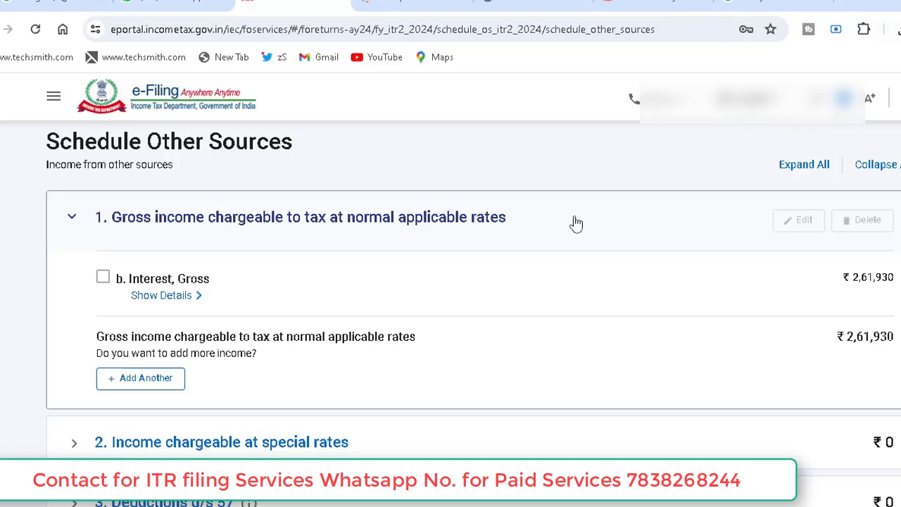
scroll(576, 224, down, 10)
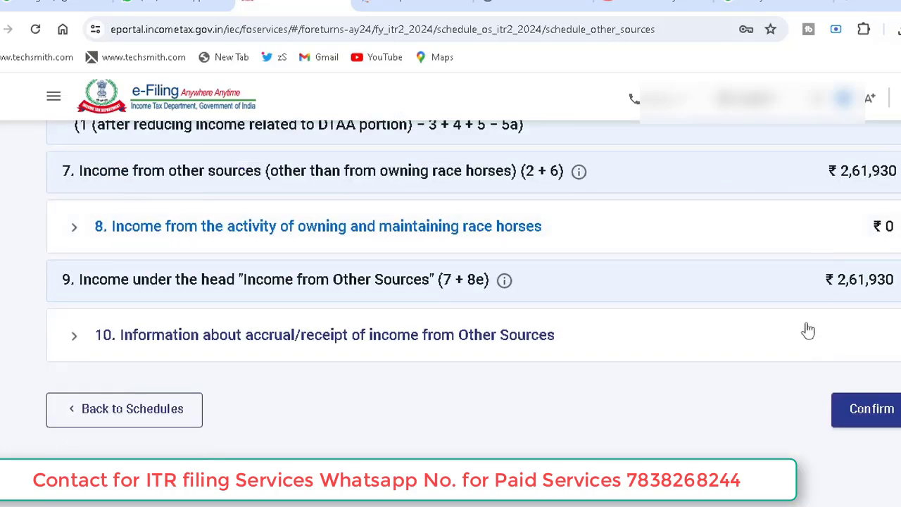
click(871, 409)
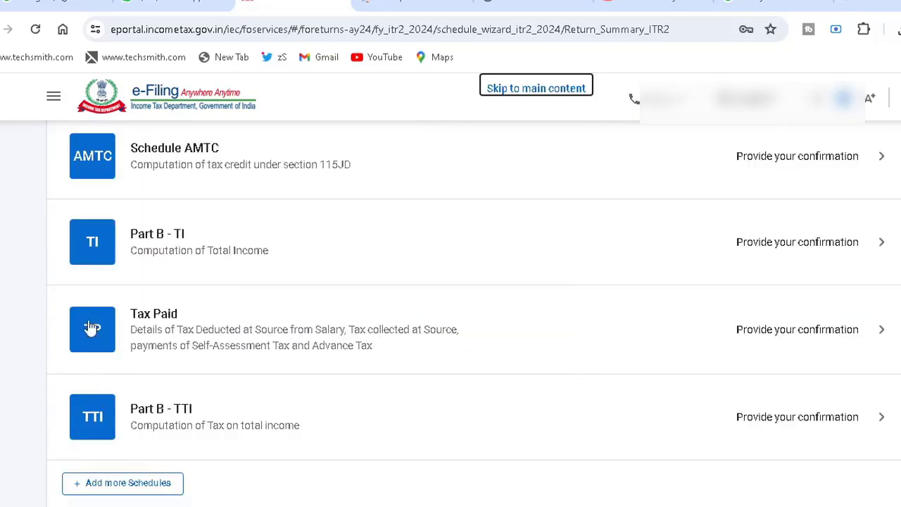
Review the computation of total income in Part B - TI and confirm it
click(365, 253)
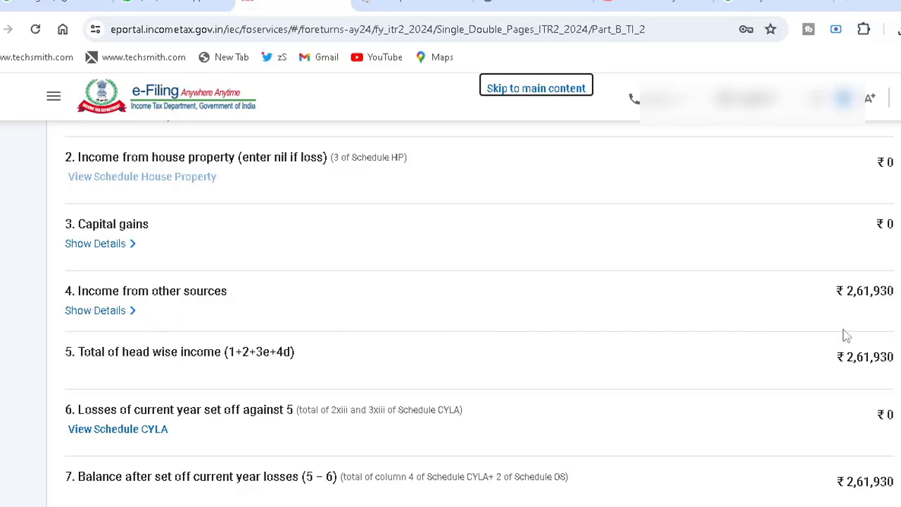
scroll(886, 313, down, 4)
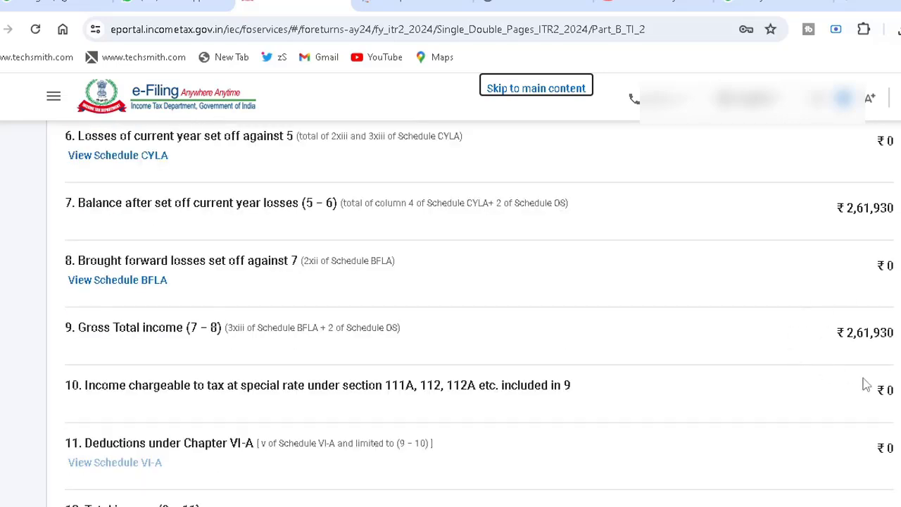
scroll(865, 384, down, 1)
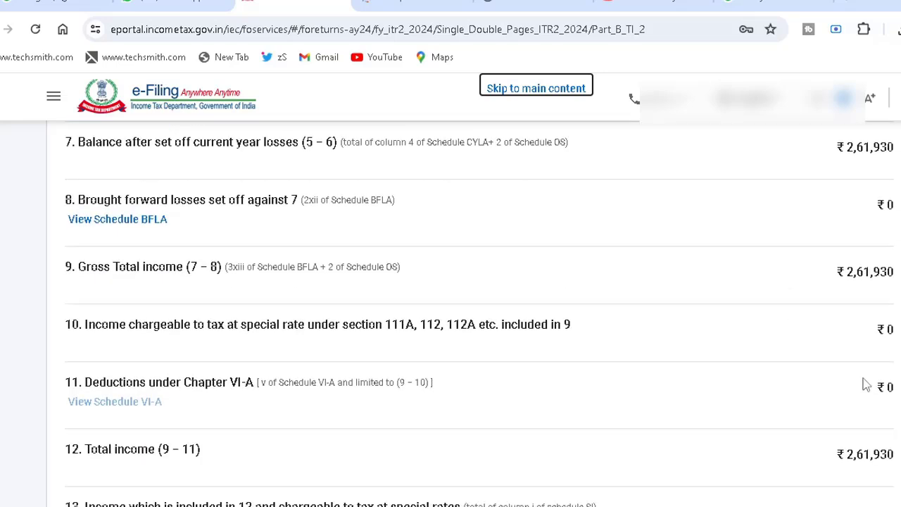
scroll(865, 384, down, 6)
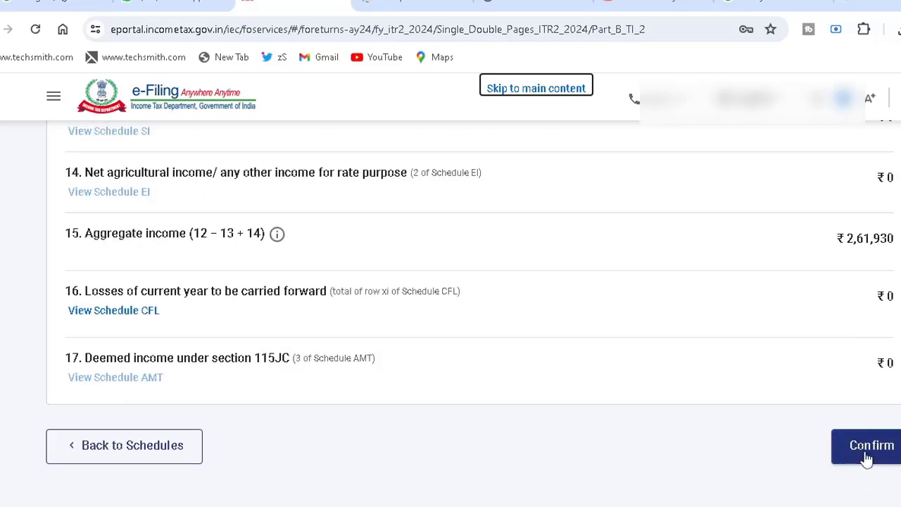
click(866, 457)
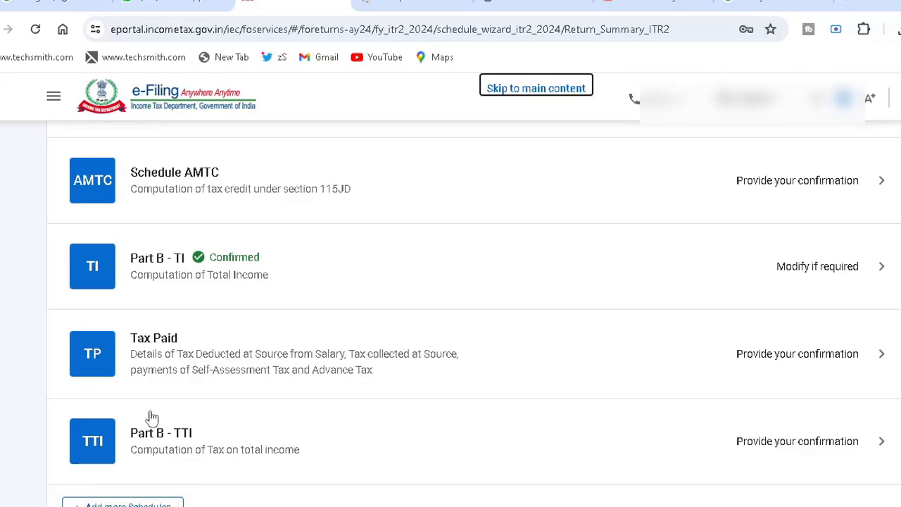
Open the Tax Paid schedule and expand TDS 2 - Tax Deducted at Source on Income
click(248, 369)
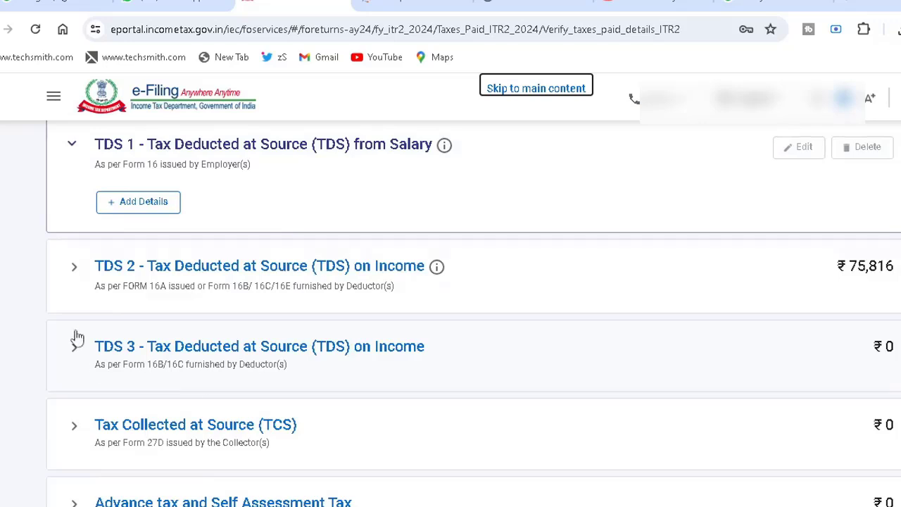
click(267, 296)
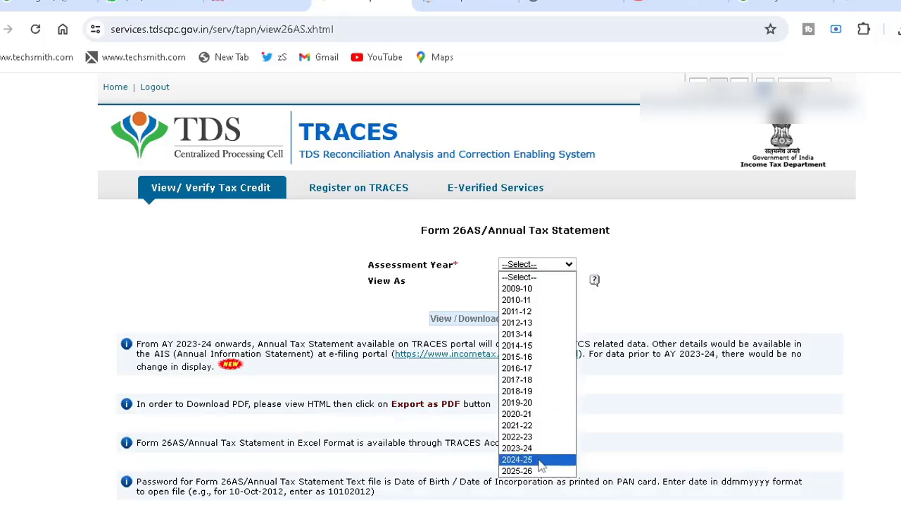
Switch to TRACES, view Form 26AS for assessment year 2024-25 and examine South Indian Bank's TDS transactions in Part I
click(539, 461)
click(536, 280)
click(524, 304)
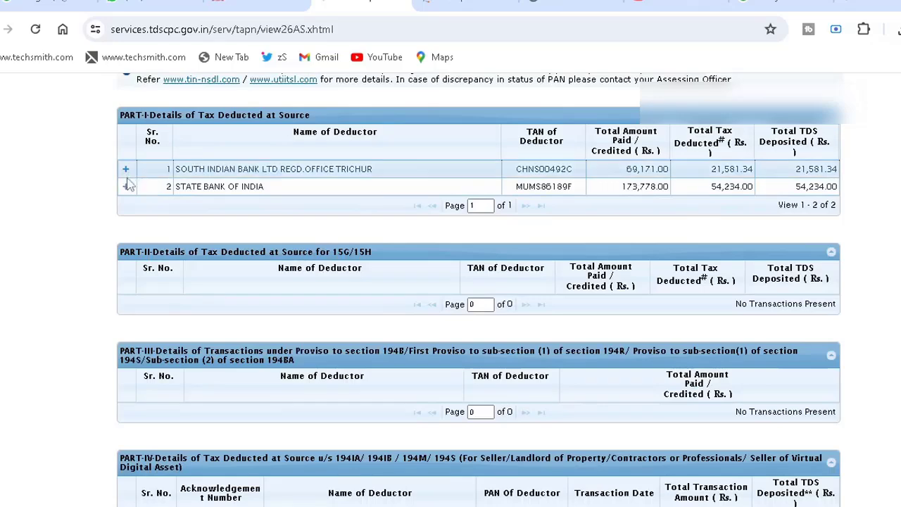
click(126, 171)
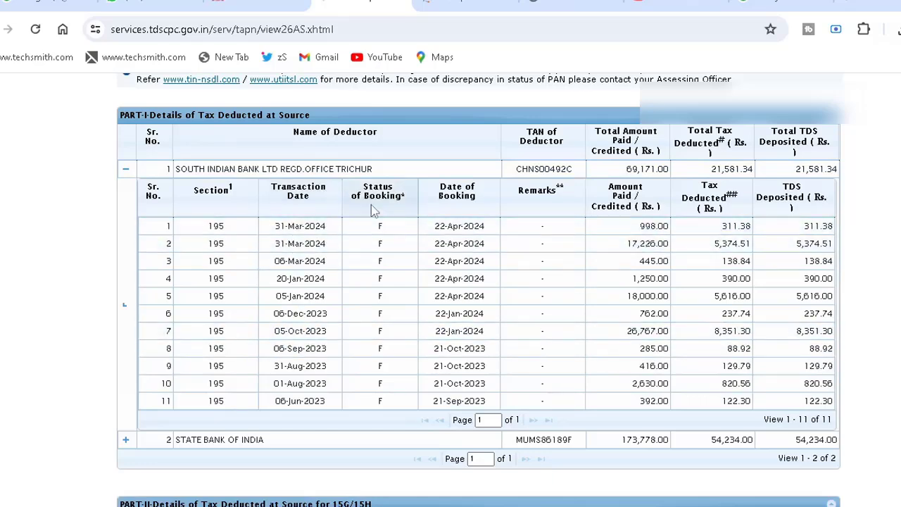
click(126, 173)
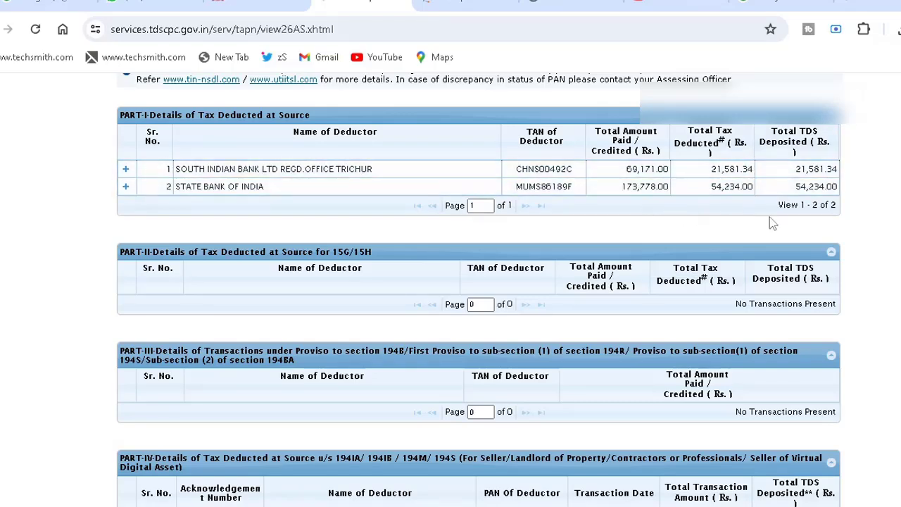
Return to the e-Filing portal, set the head of income for the first TDS 2 entry to Income from Other Sources, and save
key(ctrl+shift+Tab)
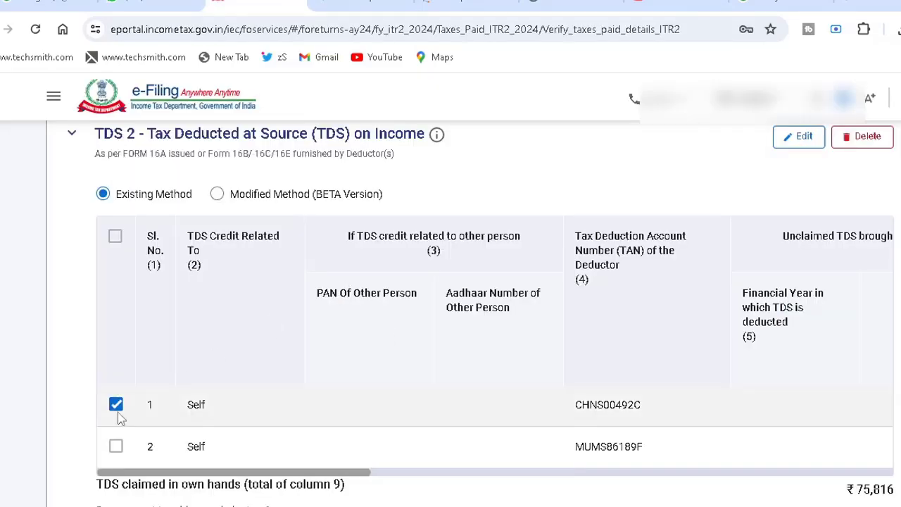
click(800, 136)
scroll(375, 348, down, 1)
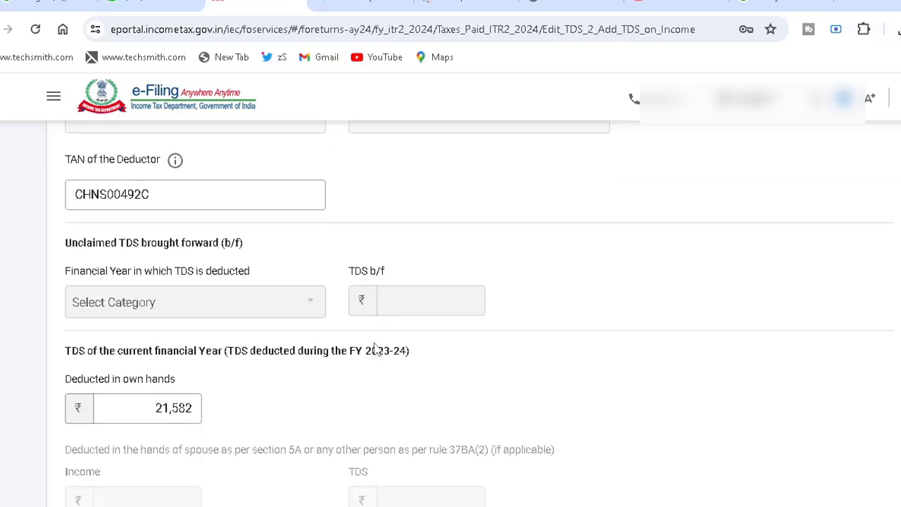
scroll(375, 349, down, 5)
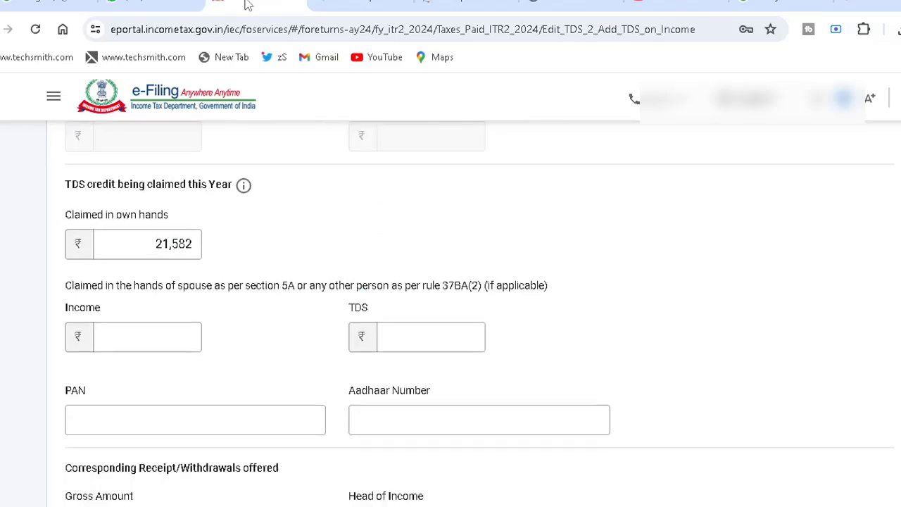
scroll(450, 313, down, 3)
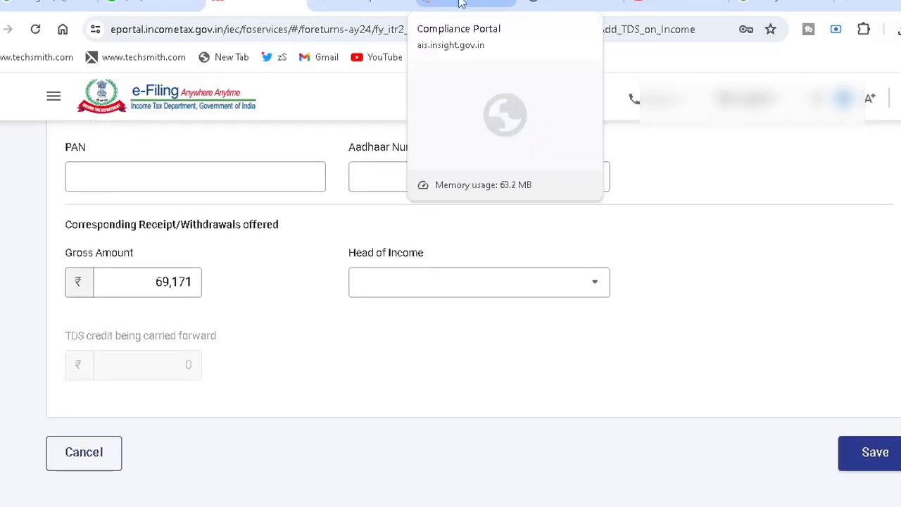
click(585, 290)
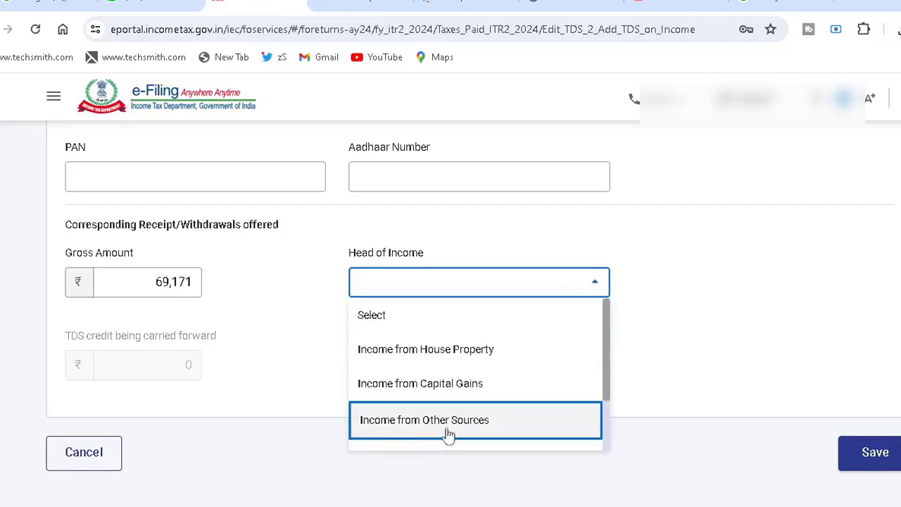
click(509, 422)
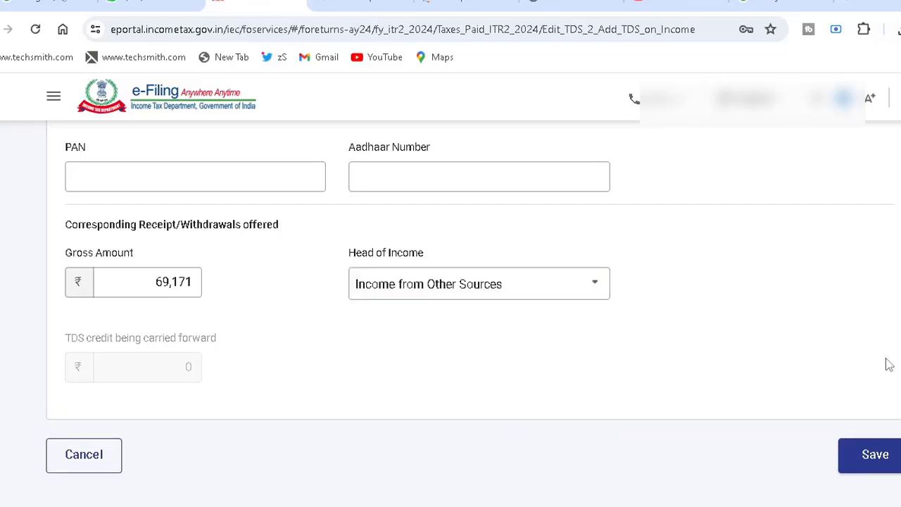
click(866, 454)
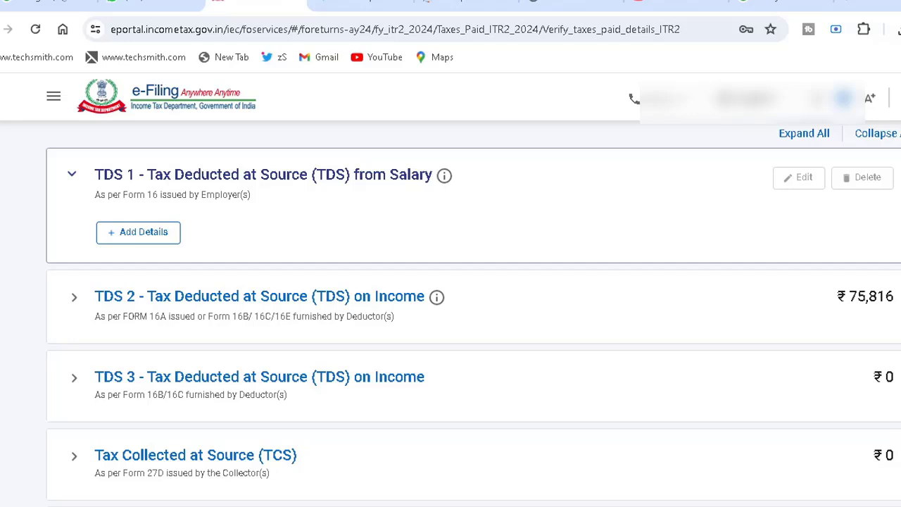
Review the TDS, TCS, advance tax and total taxes paid in the Tax Paid schedule and confirm it
scroll(473, 312, down, 2)
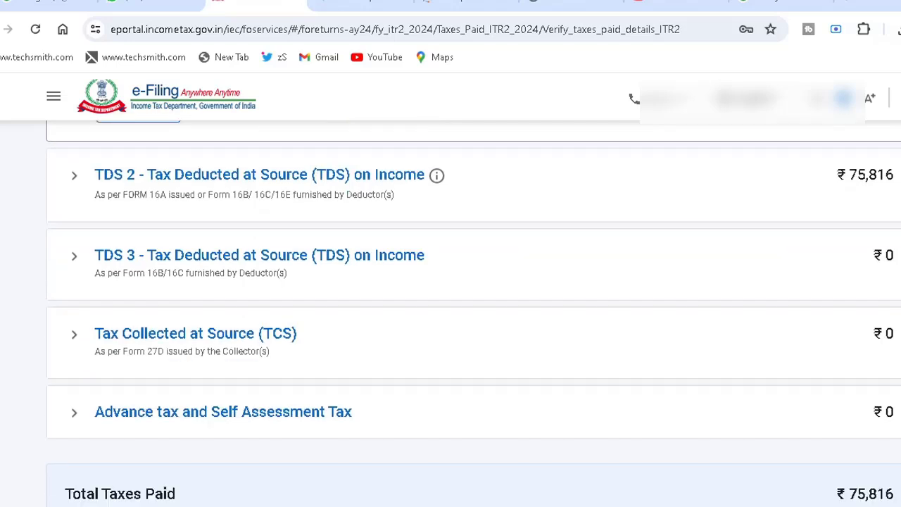
scroll(473, 312, down, 2)
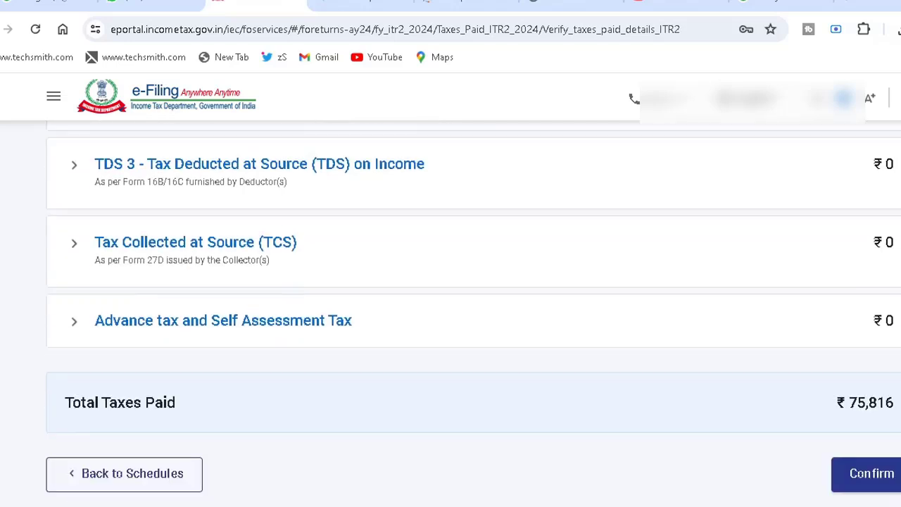
click(871, 476)
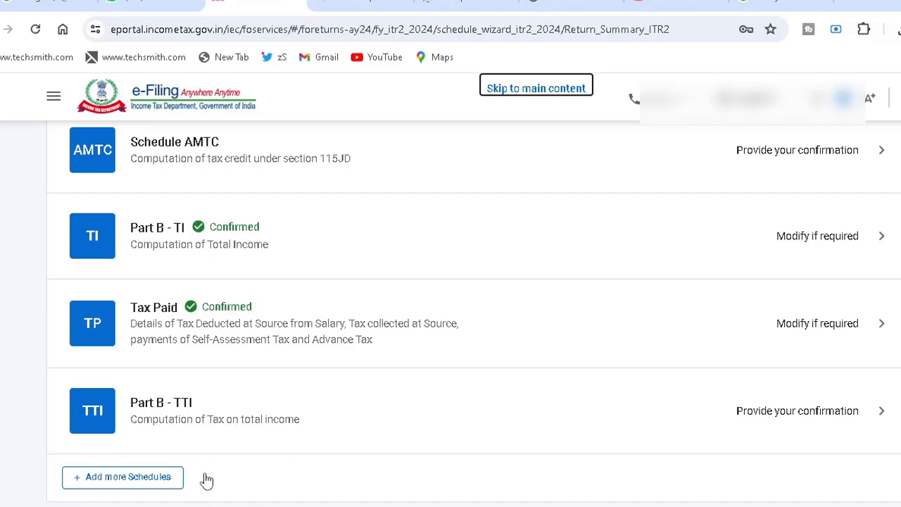
Open Part B - TTI and review the tax liability computation, taxes paid, amount payable, refund and foreign asset question
click(316, 416)
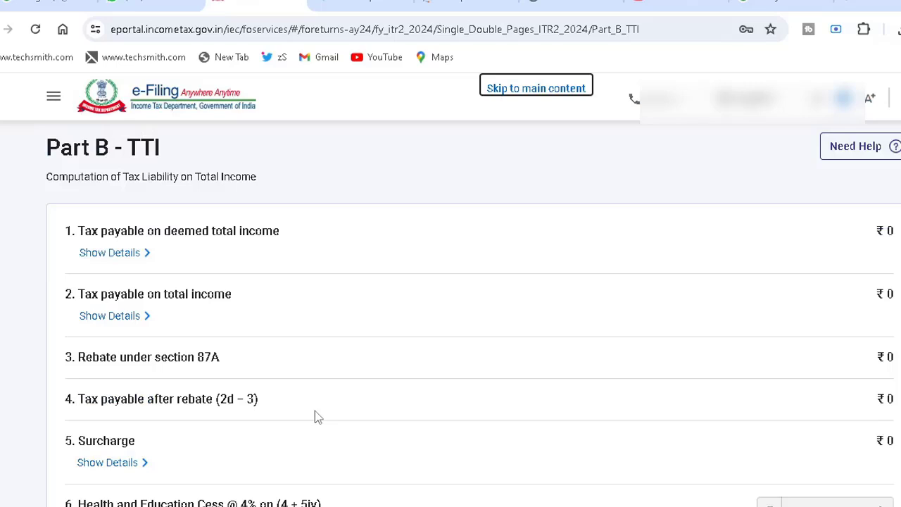
scroll(316, 416, down, 2)
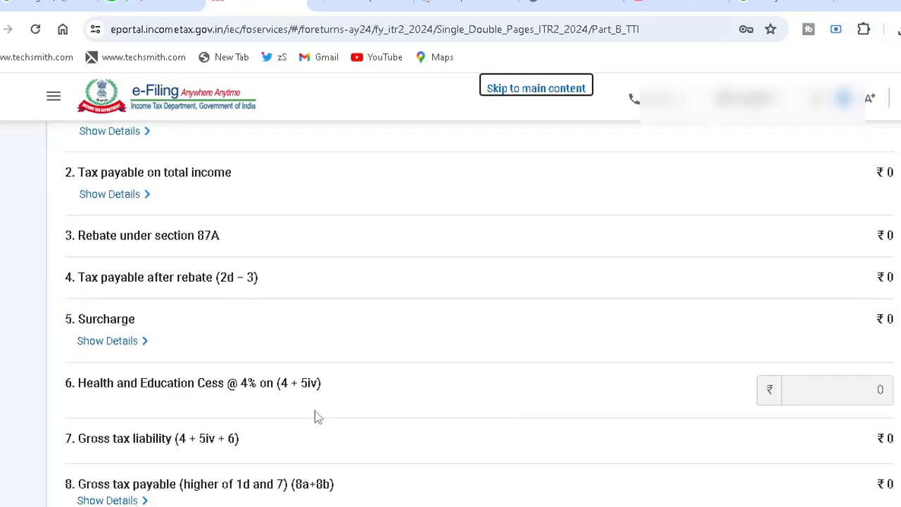
scroll(315, 415, down, 6)
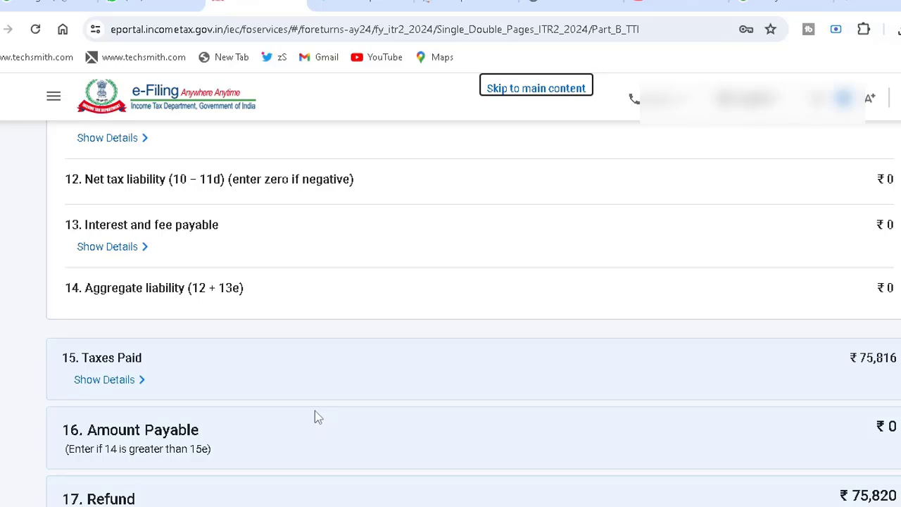
scroll(315, 411, down, 2)
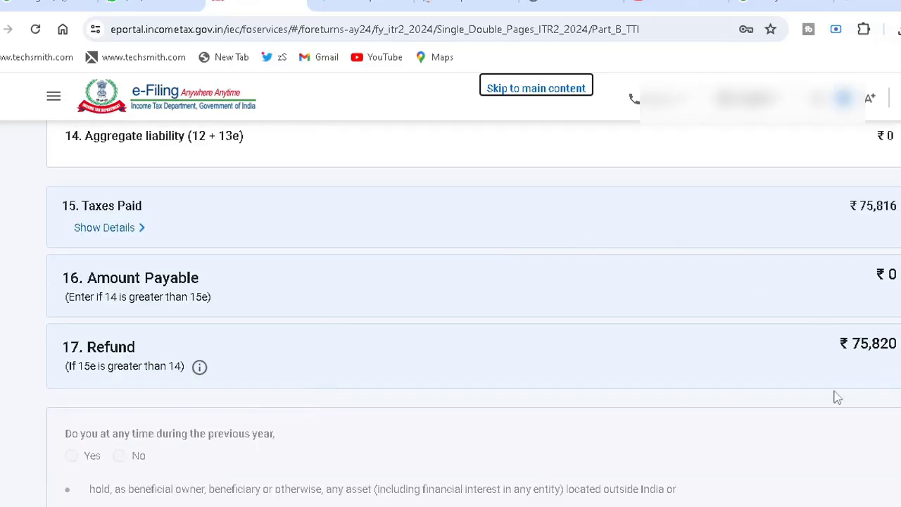
scroll(836, 397, down, 3)
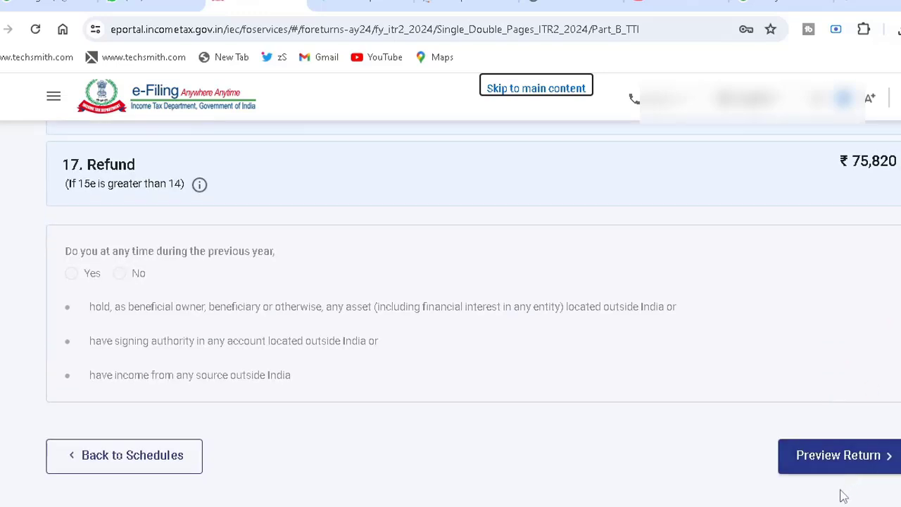
scroll(843, 498, down, 2)
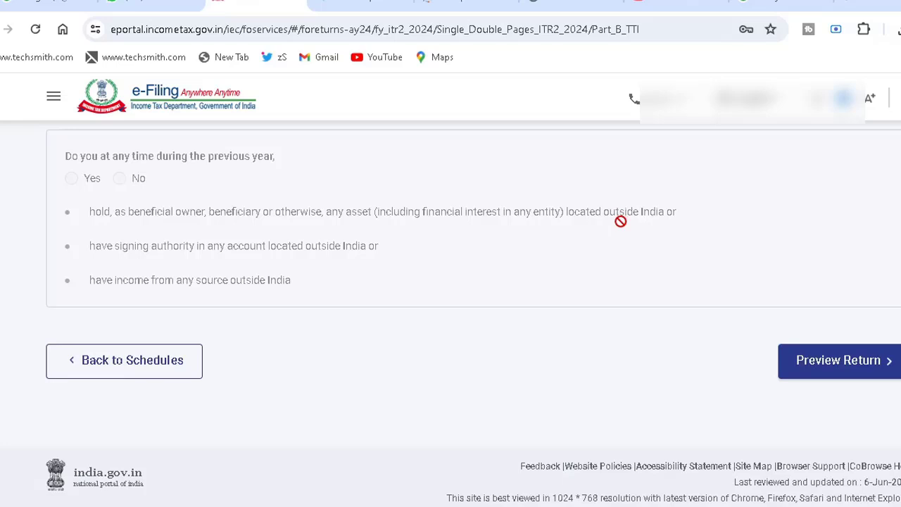